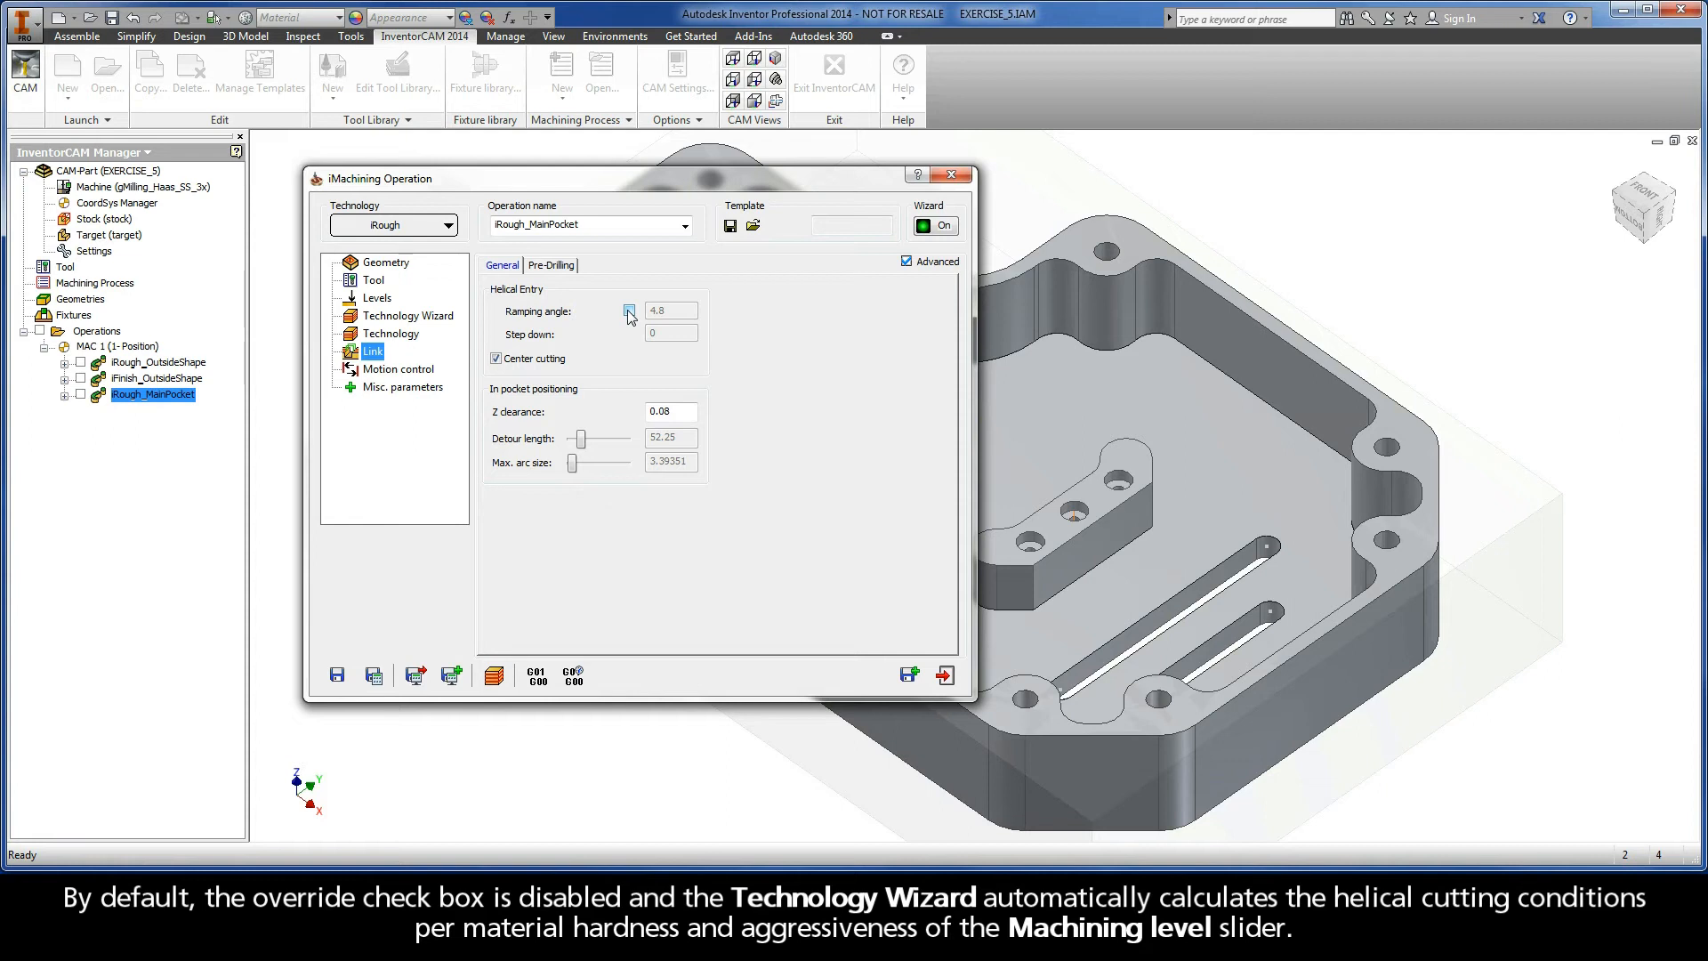
# Step: Lower the main pocket operation's machining level to 1 and return to its link parameters to check the ramping angle
pyautogui.click(403, 317)
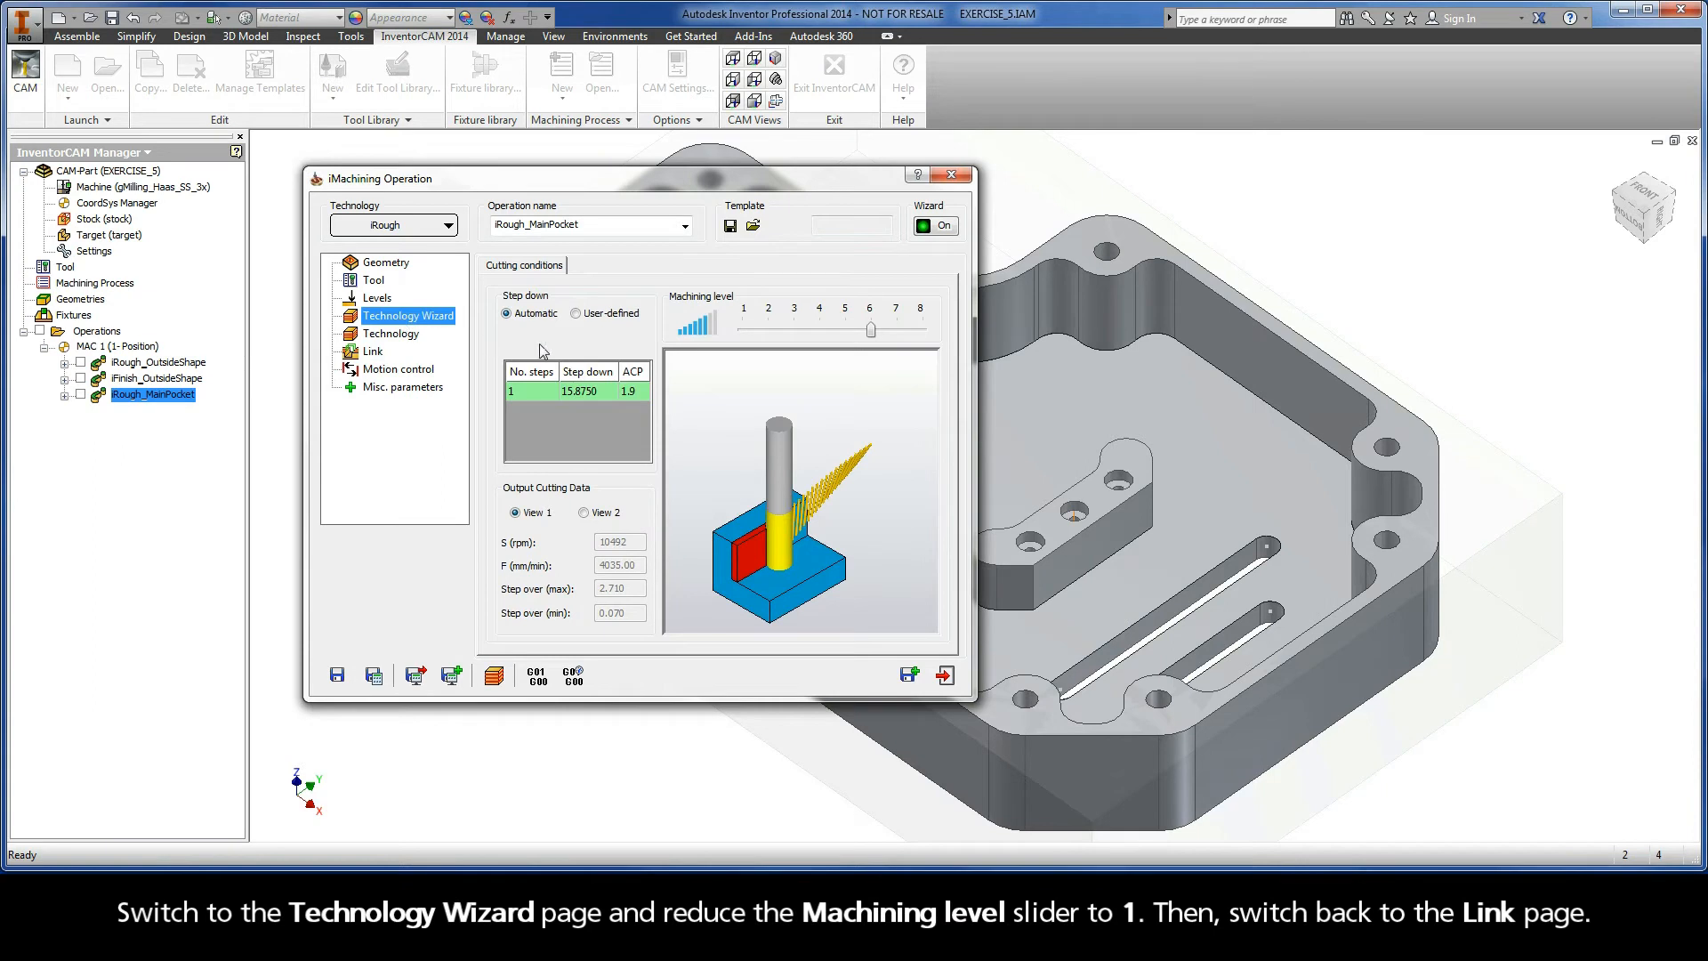
pyautogui.moveTo(870, 331); pyautogui.dragTo(744, 327)
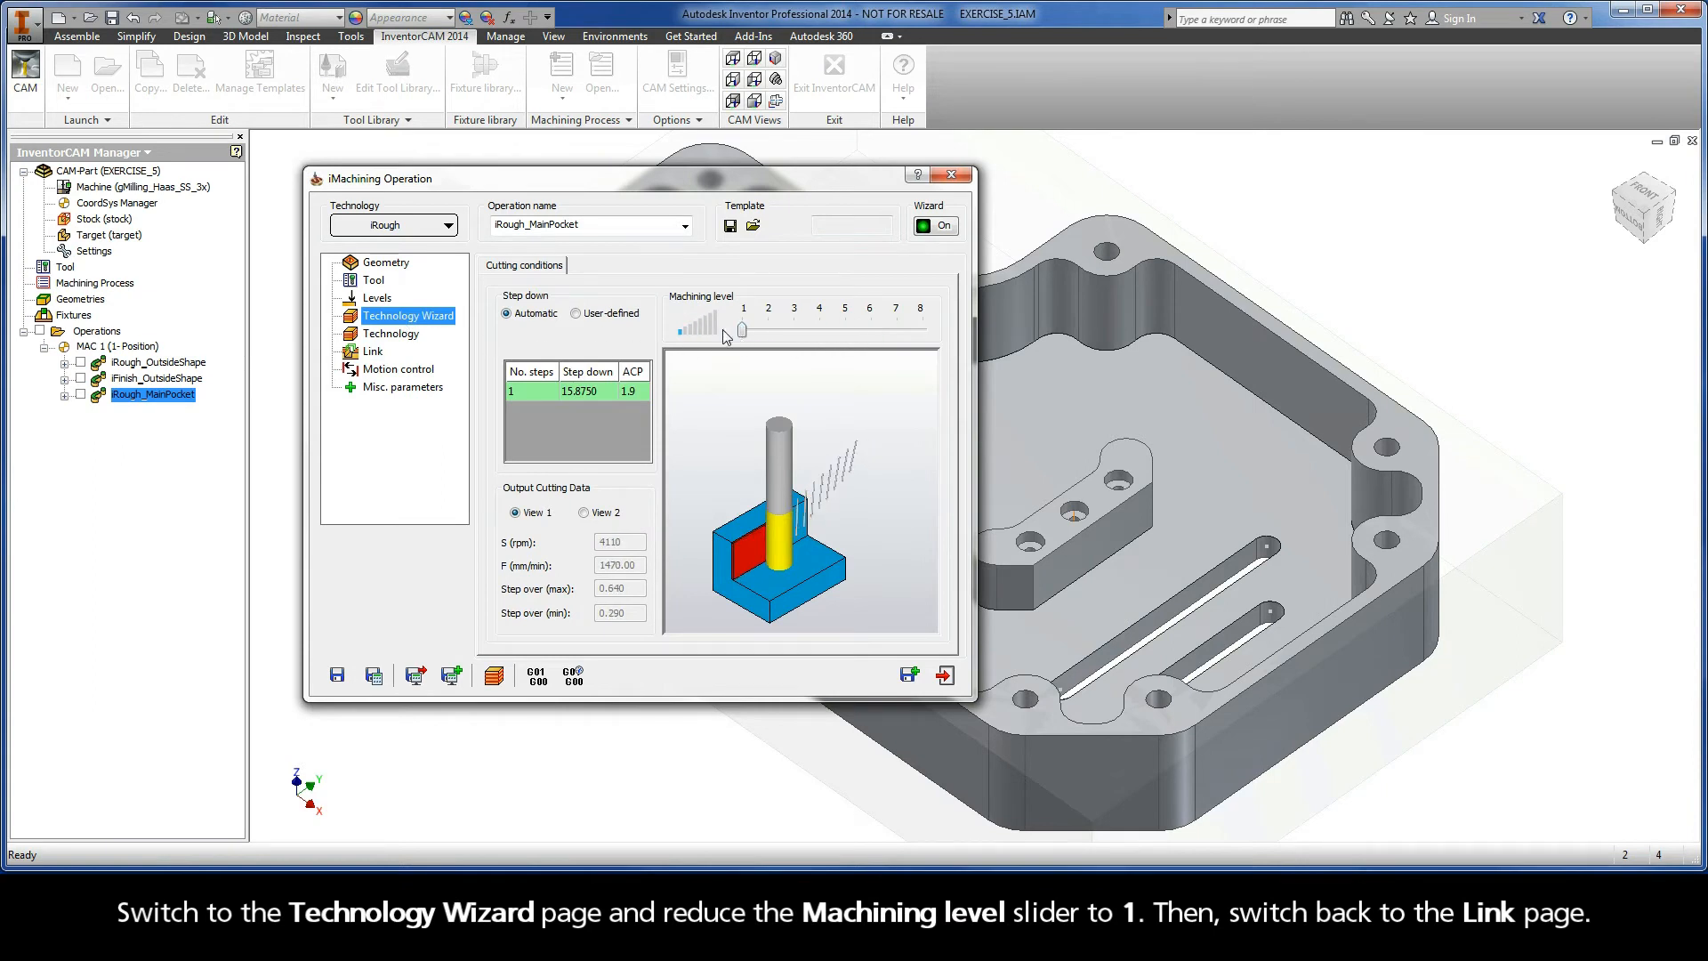
pyautogui.click(372, 353)
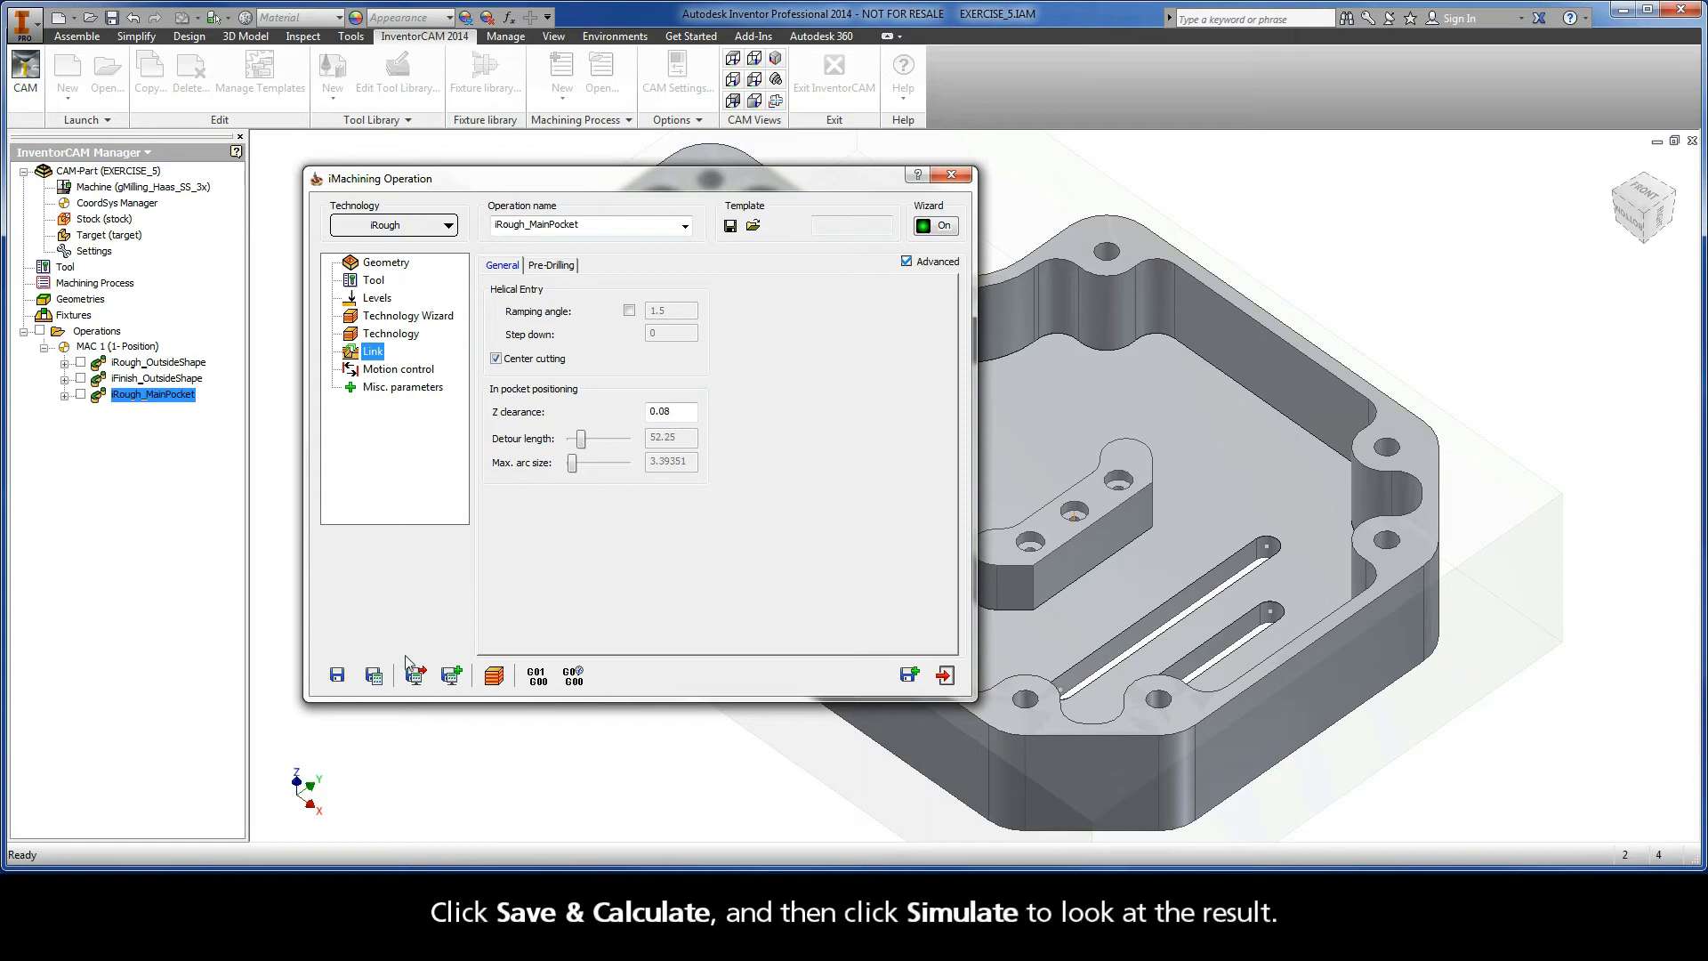
# Step: Save and calculate the operation at the low machining level, simulate its tool path, speeding up playback, and exit the simulation
pyautogui.click(374, 677)
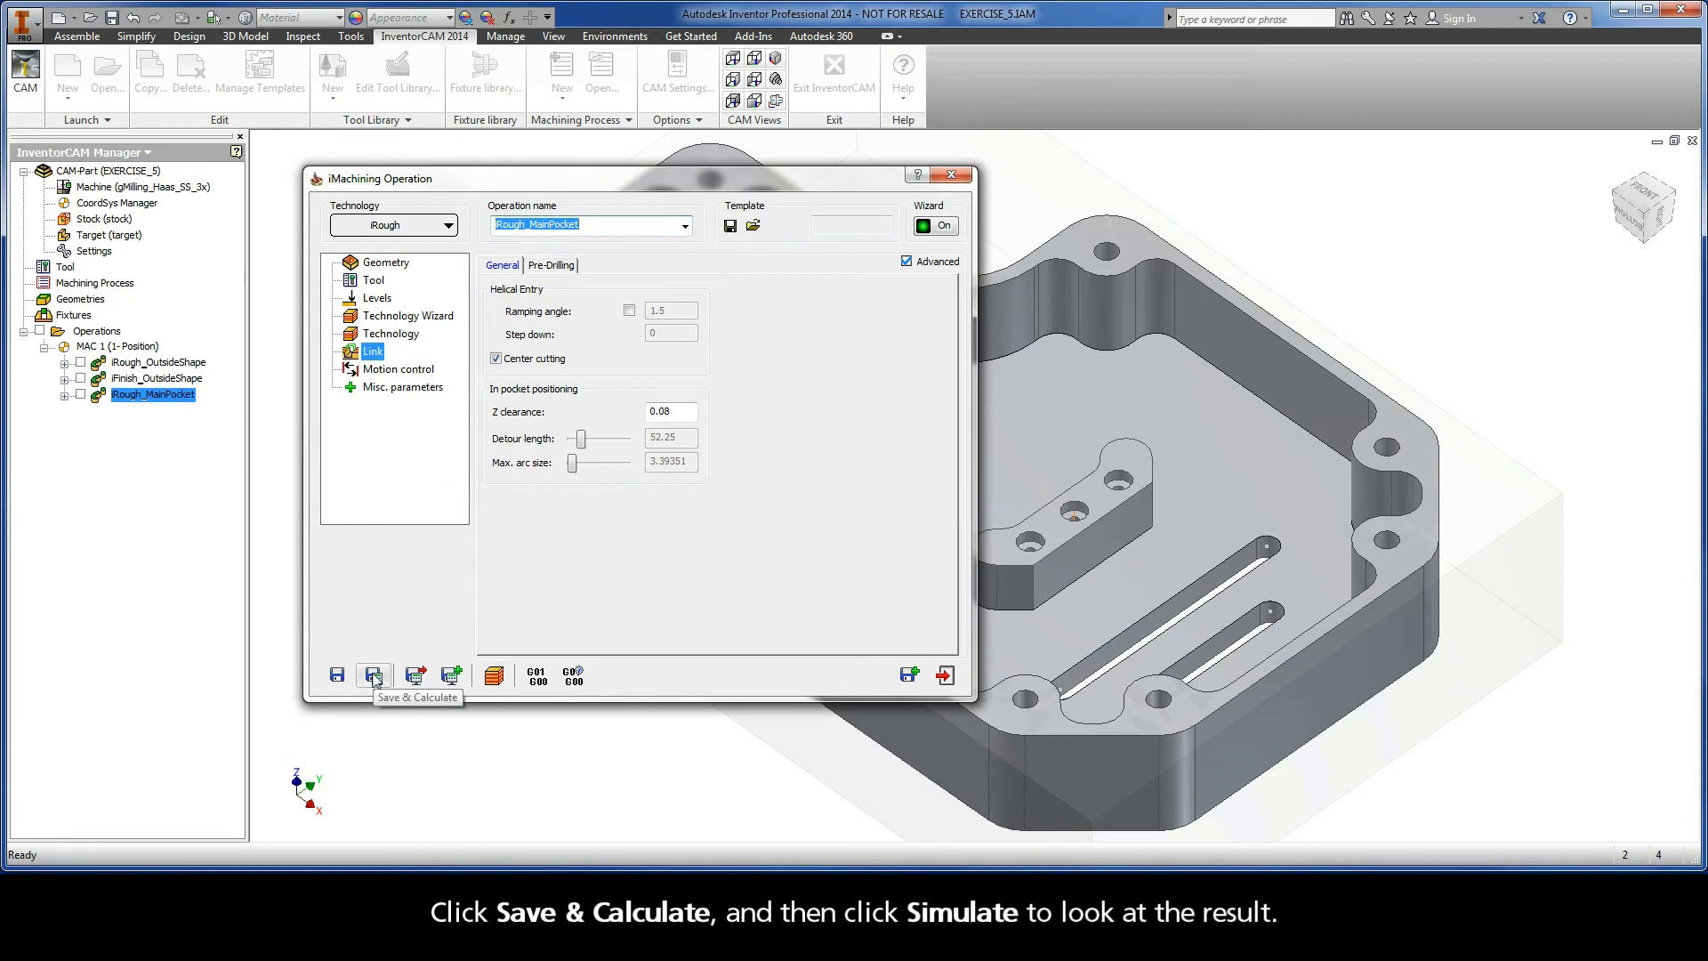
pyautogui.click(496, 676)
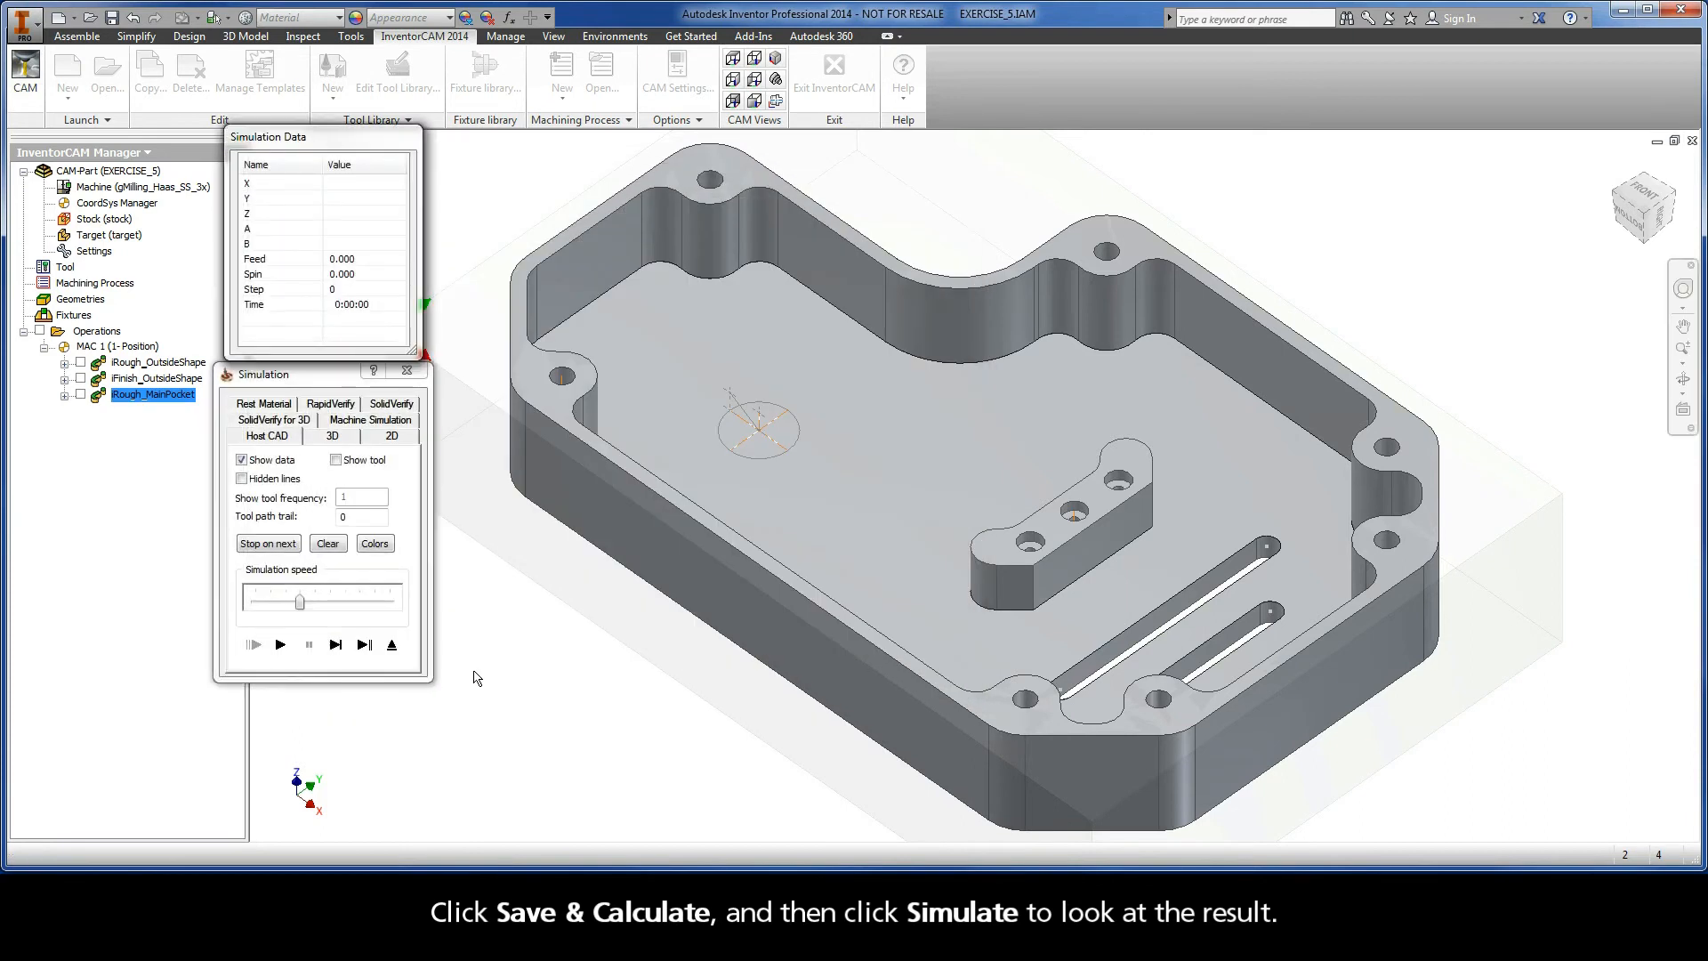
pyautogui.click(281, 645)
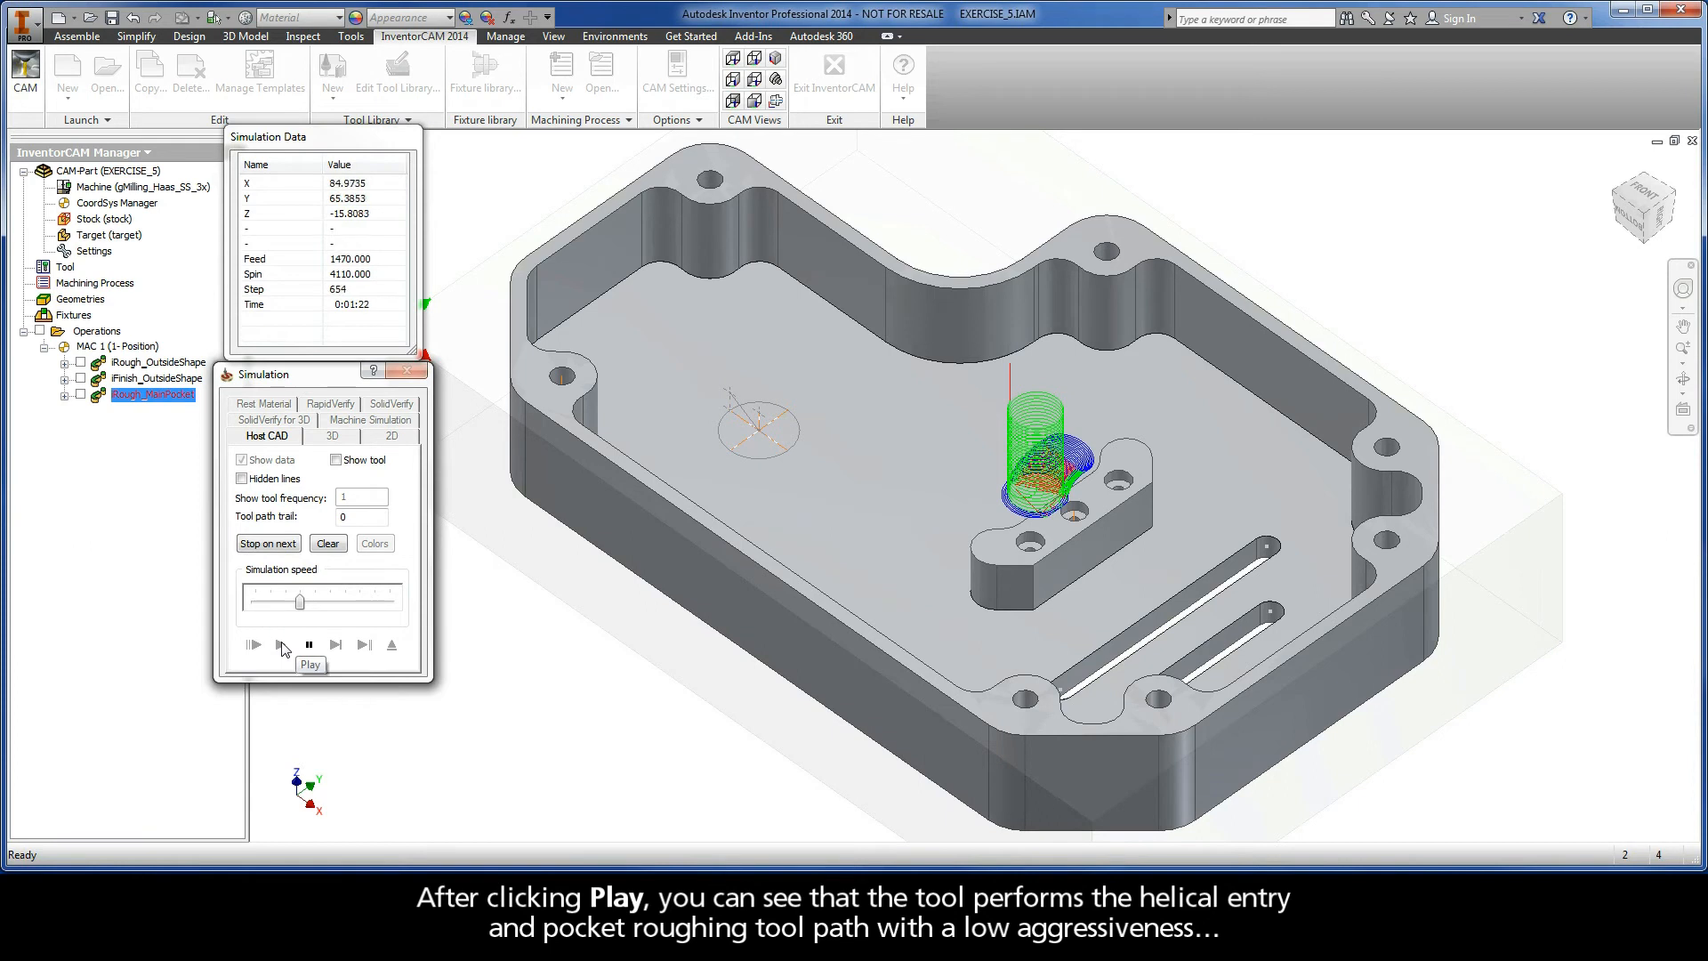
pyautogui.moveTo(299, 605); pyautogui.dragTo(390, 608)
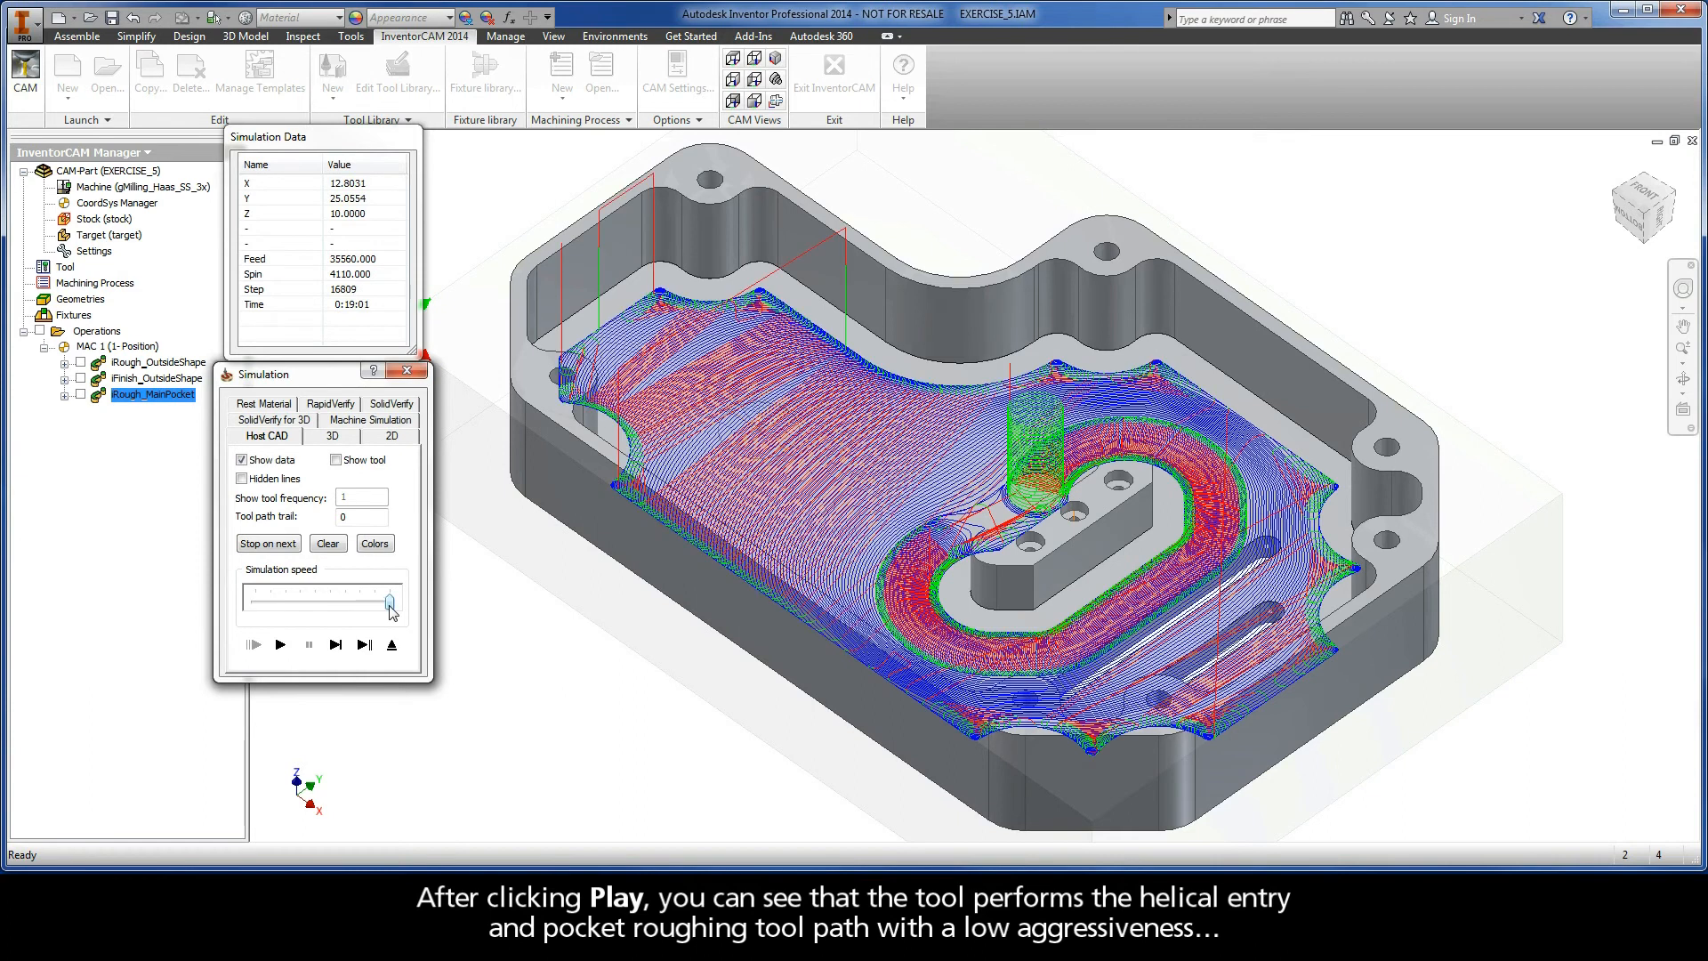
pyautogui.click(394, 652)
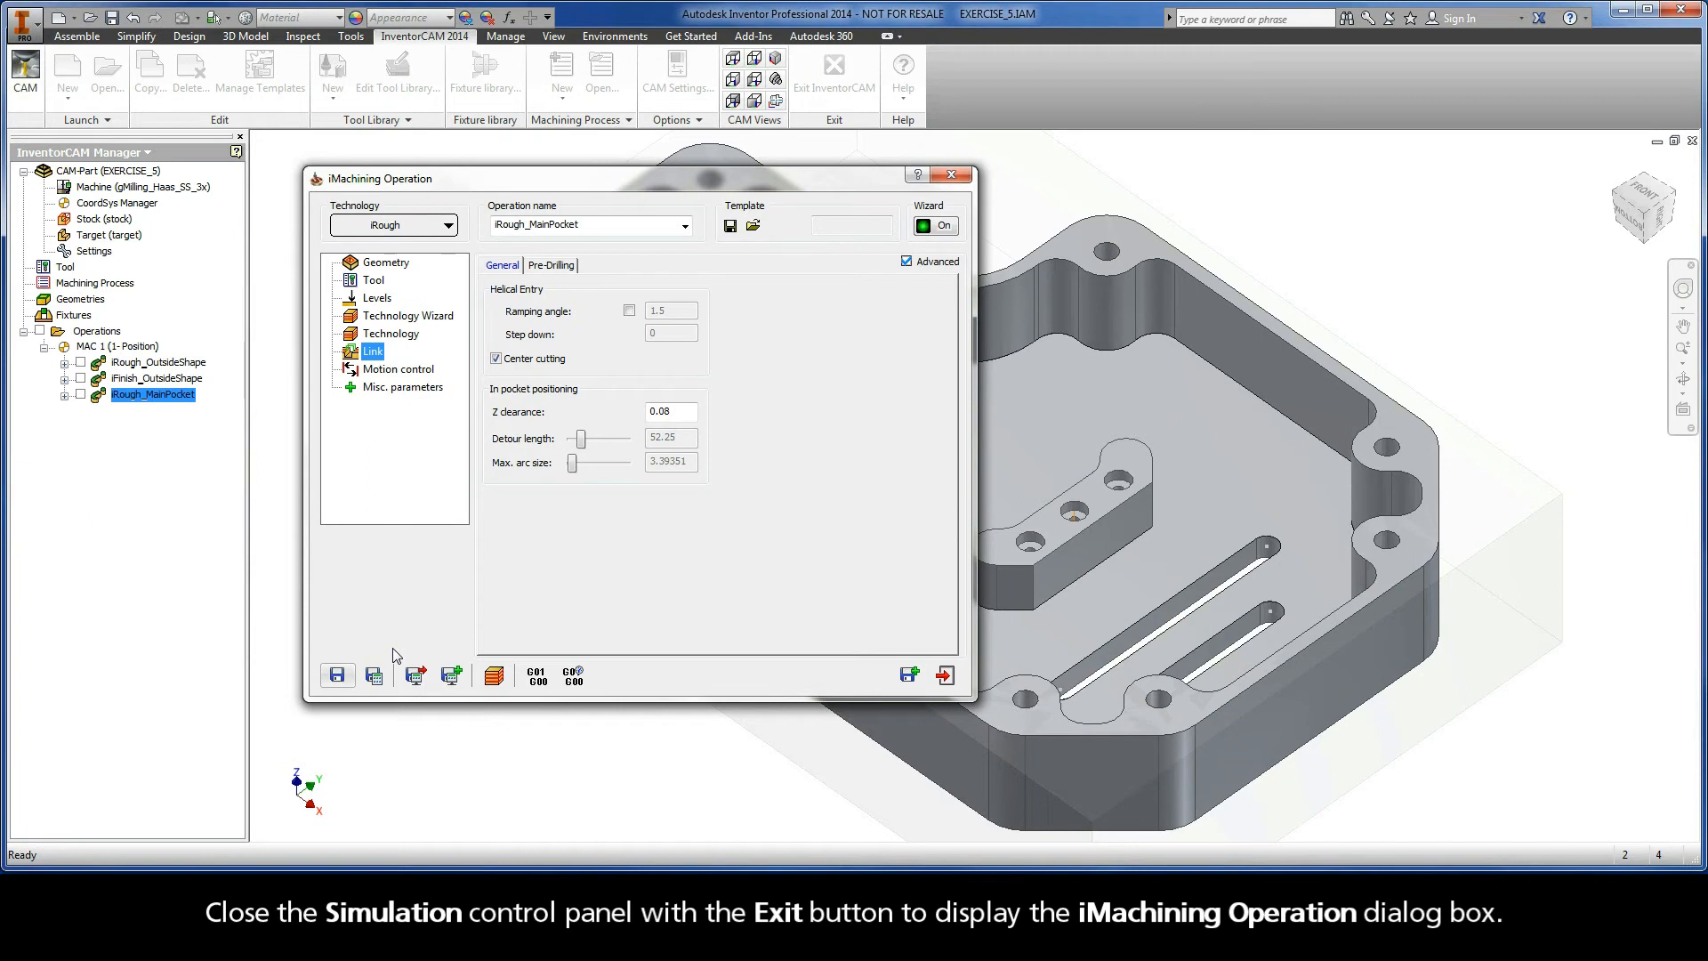
# Step: Raise the main pocket operation's machining level to 8 and return to its link parameters to check the ramping angle
pyautogui.click(392, 316)
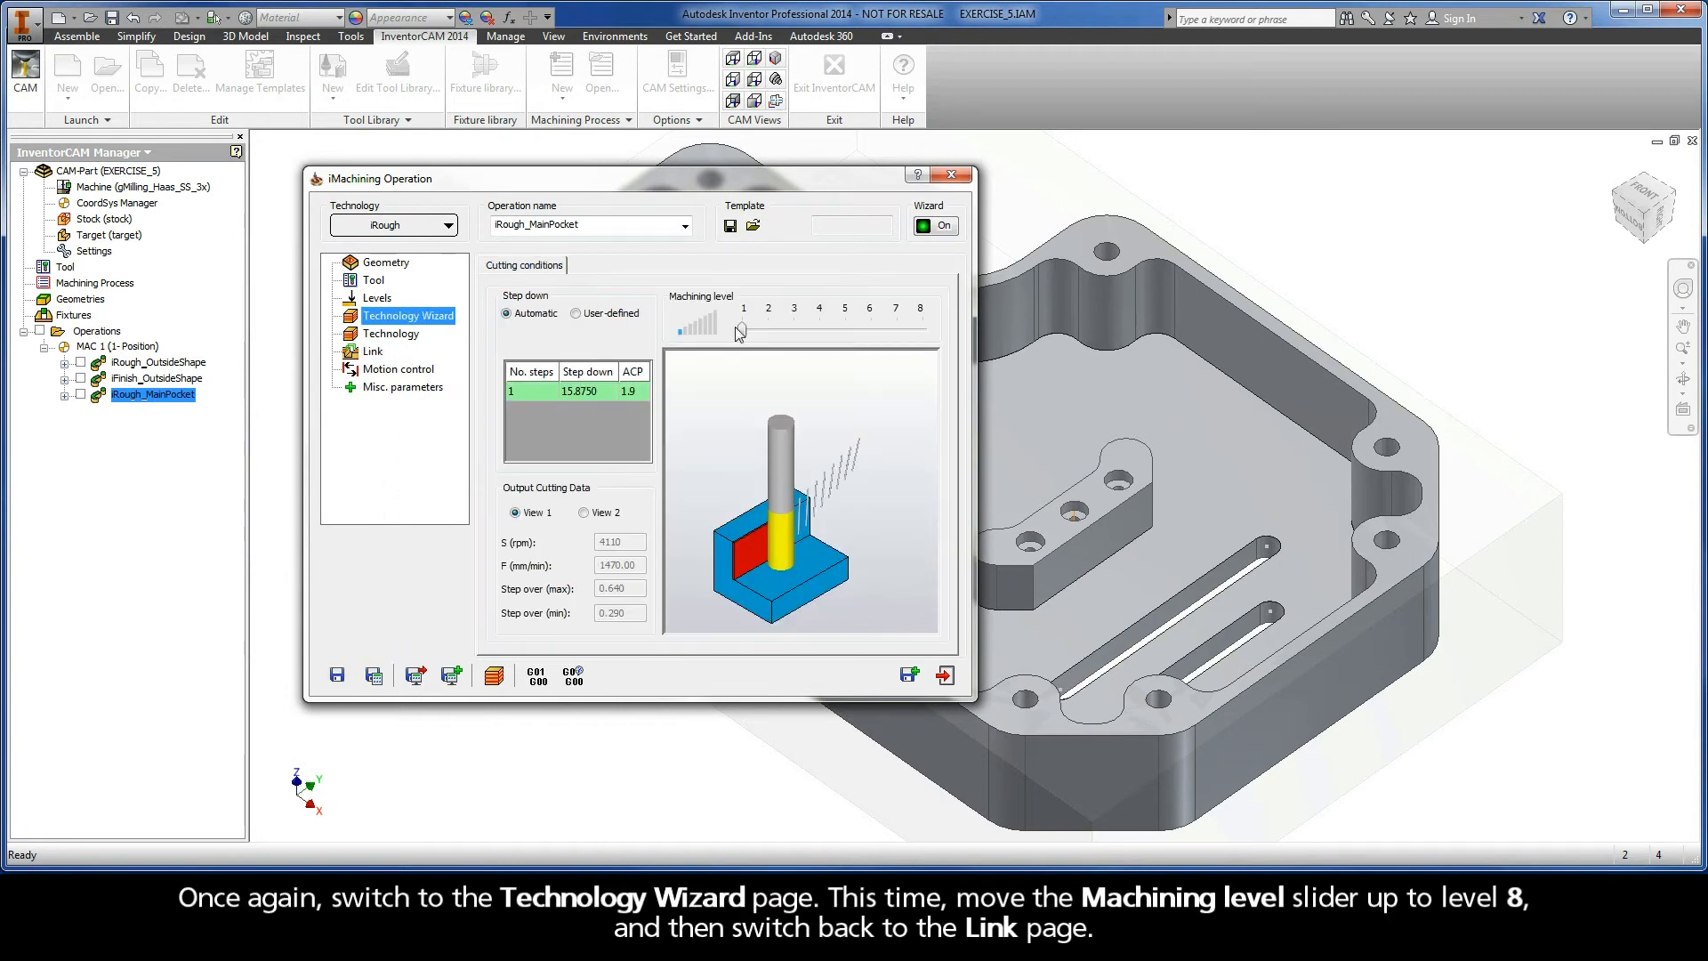
pyautogui.moveTo(744, 333); pyautogui.dragTo(922, 331)
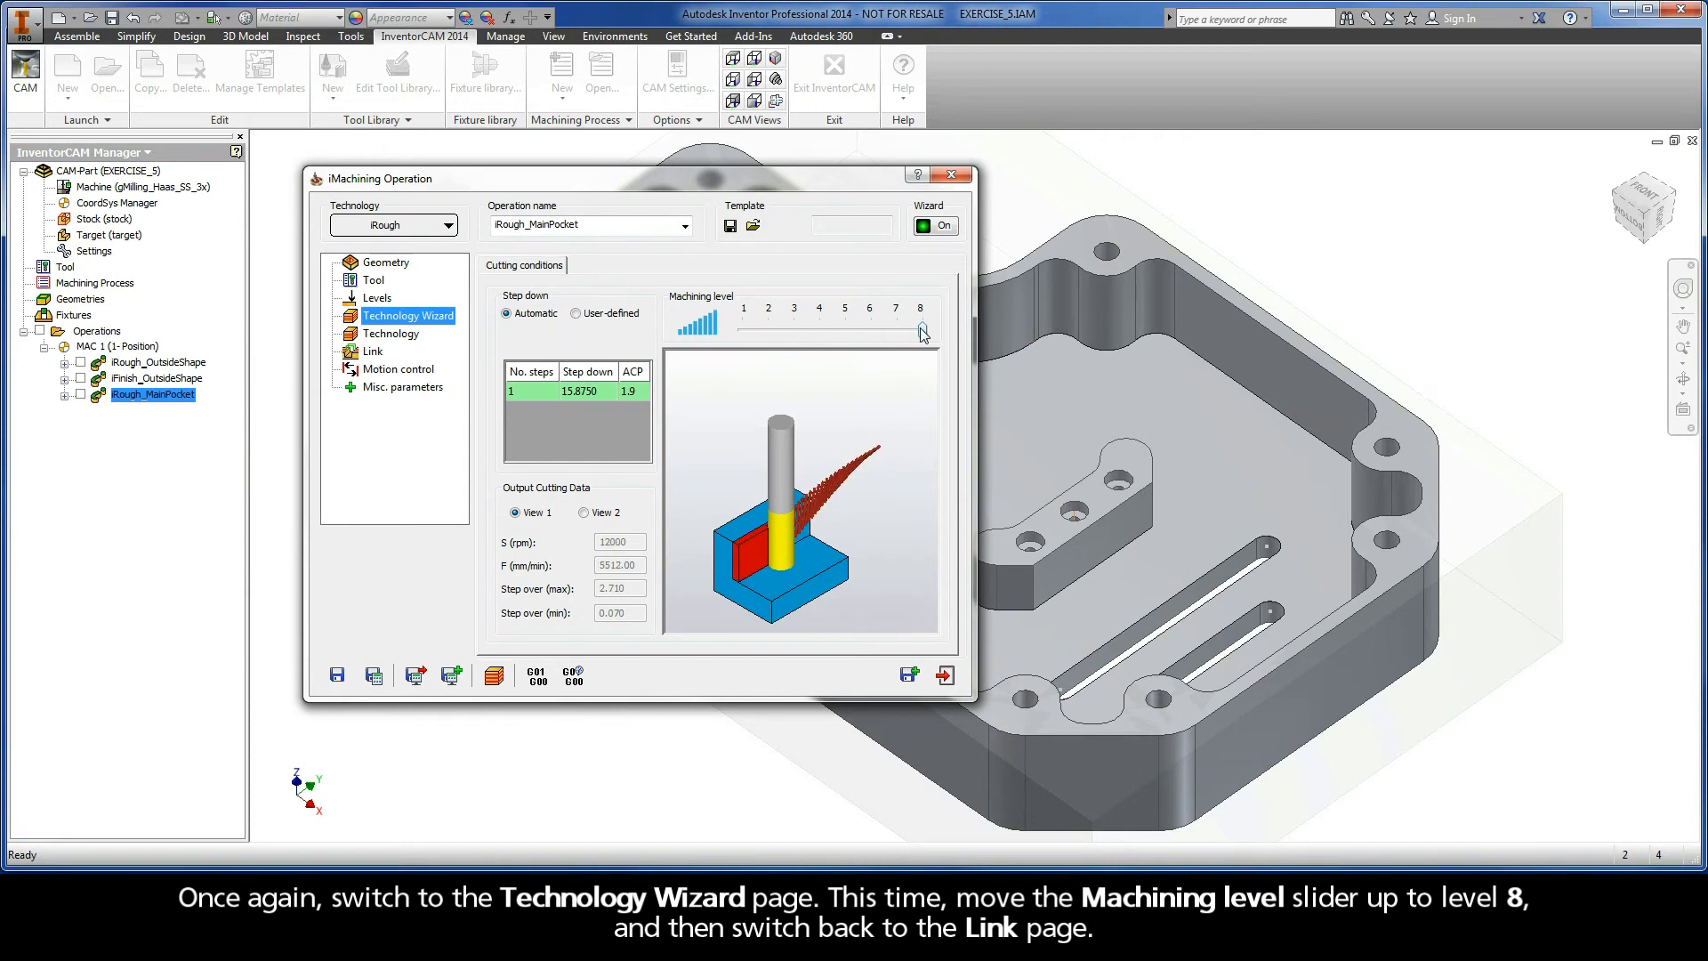
pyautogui.click(375, 354)
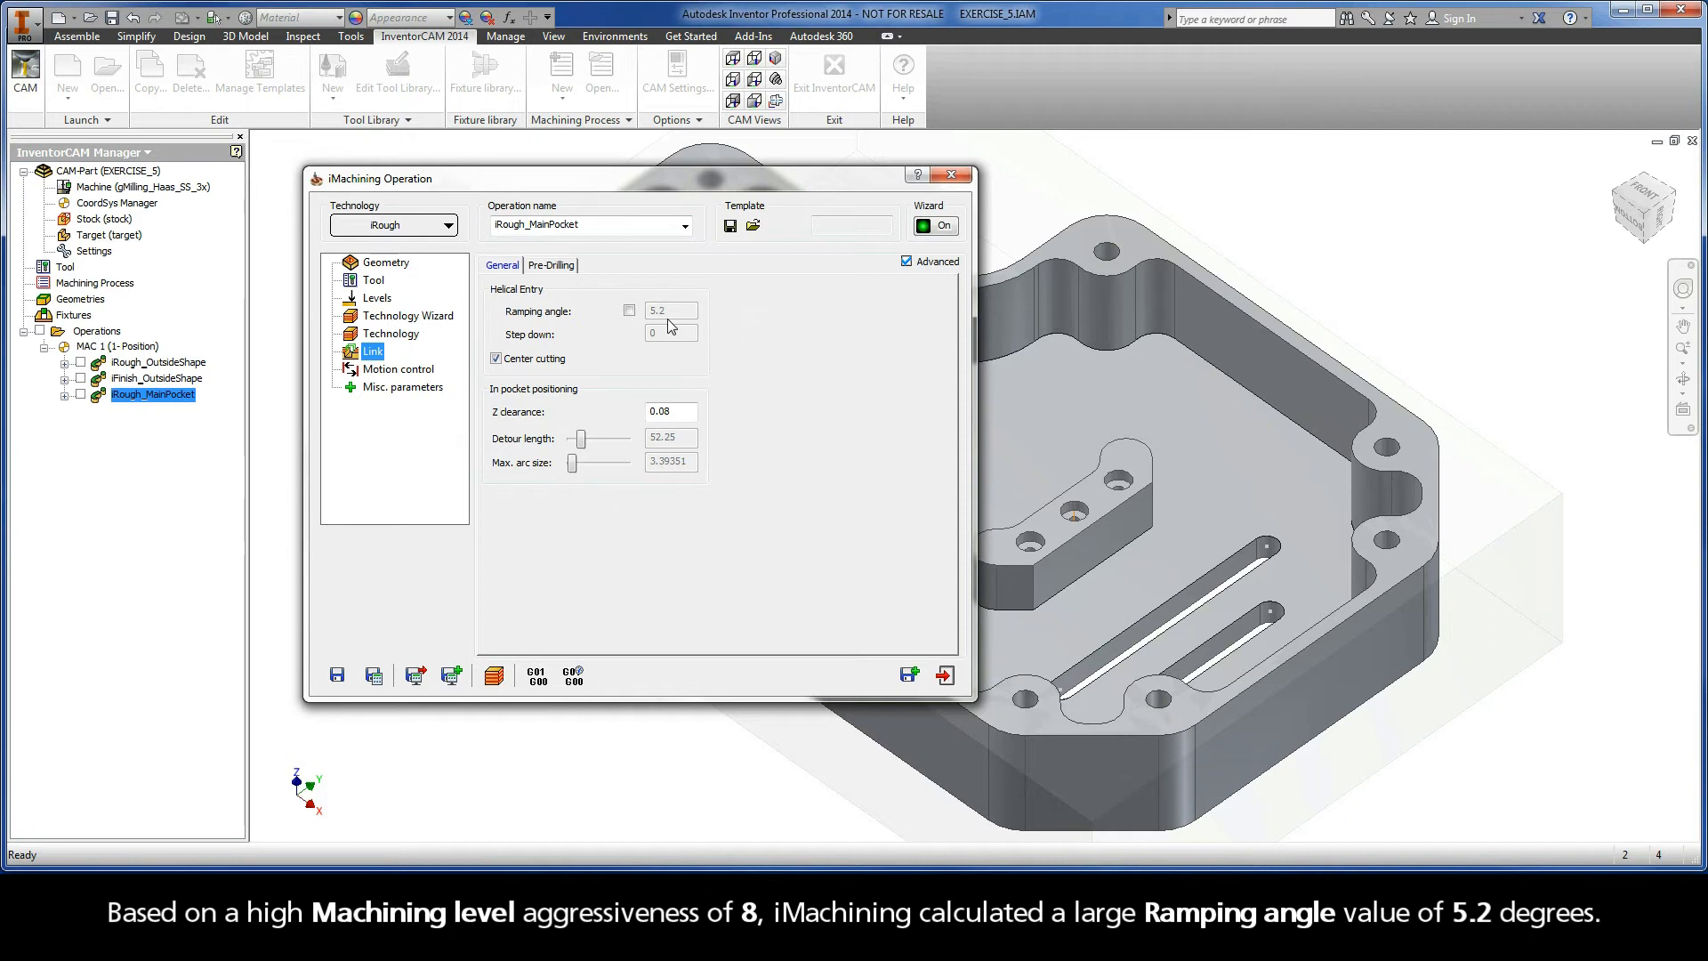
# Step: Save and calculate the operation at the high machining level, simulate it from a reduced playback speed up to full speed, and exit
pyautogui.click(373, 676)
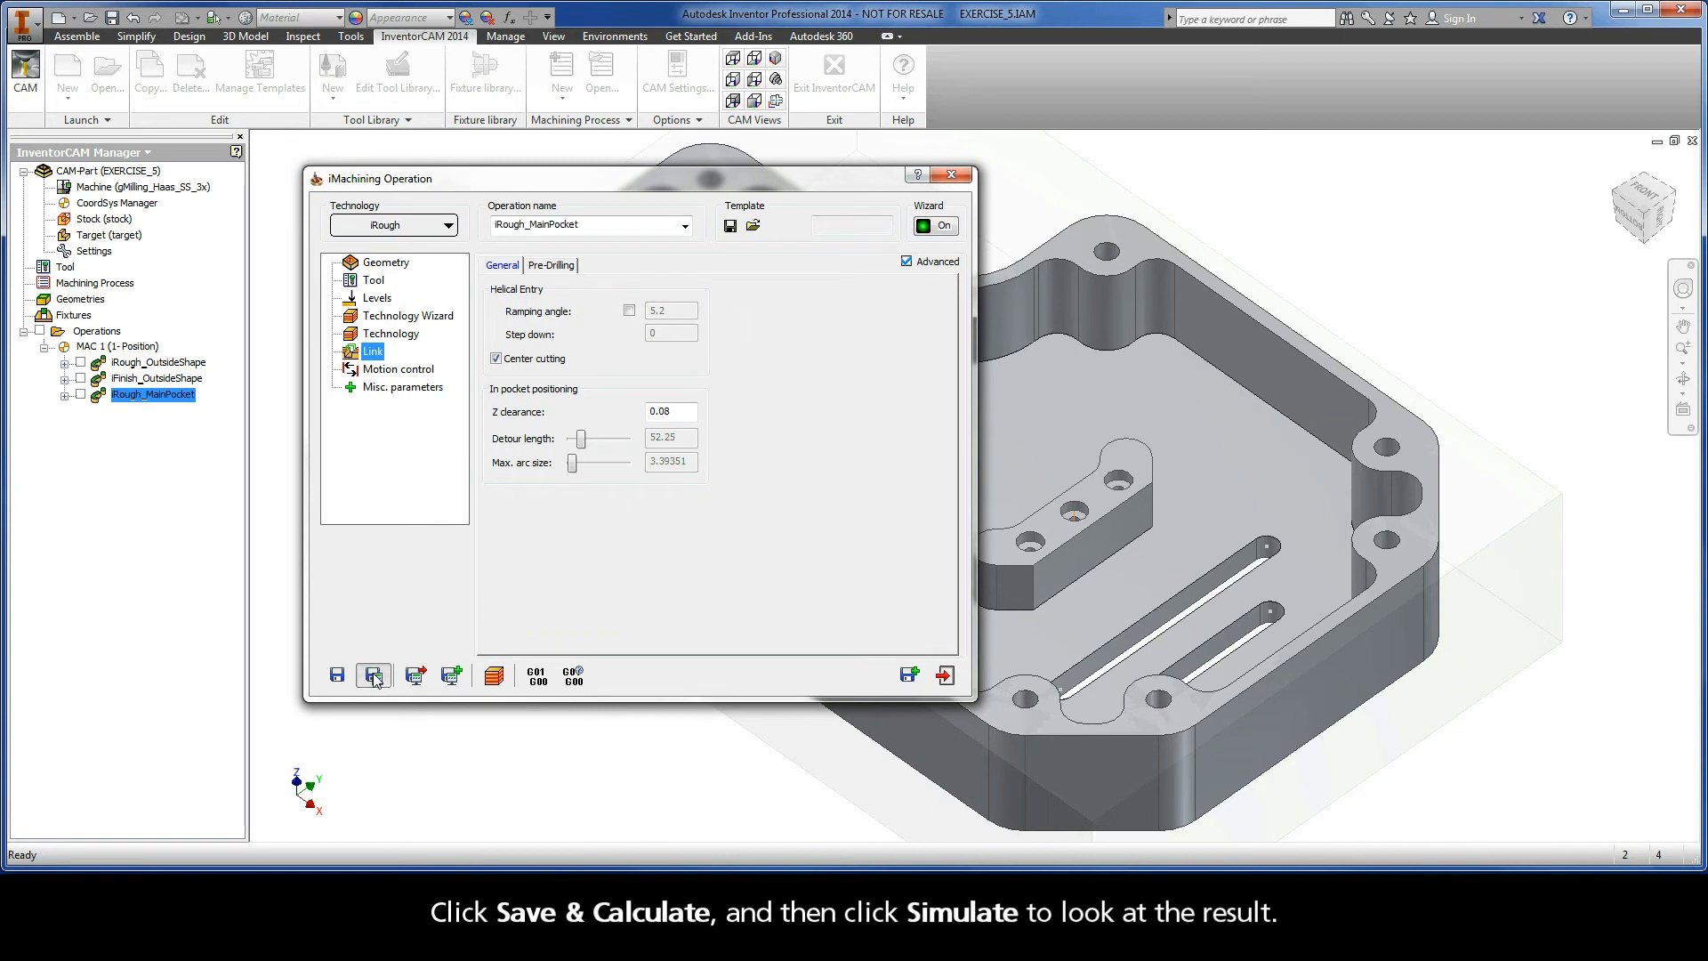
pyautogui.click(494, 676)
pyautogui.moveTo(390, 603); pyautogui.dragTo(300, 603)
pyautogui.click(280, 646)
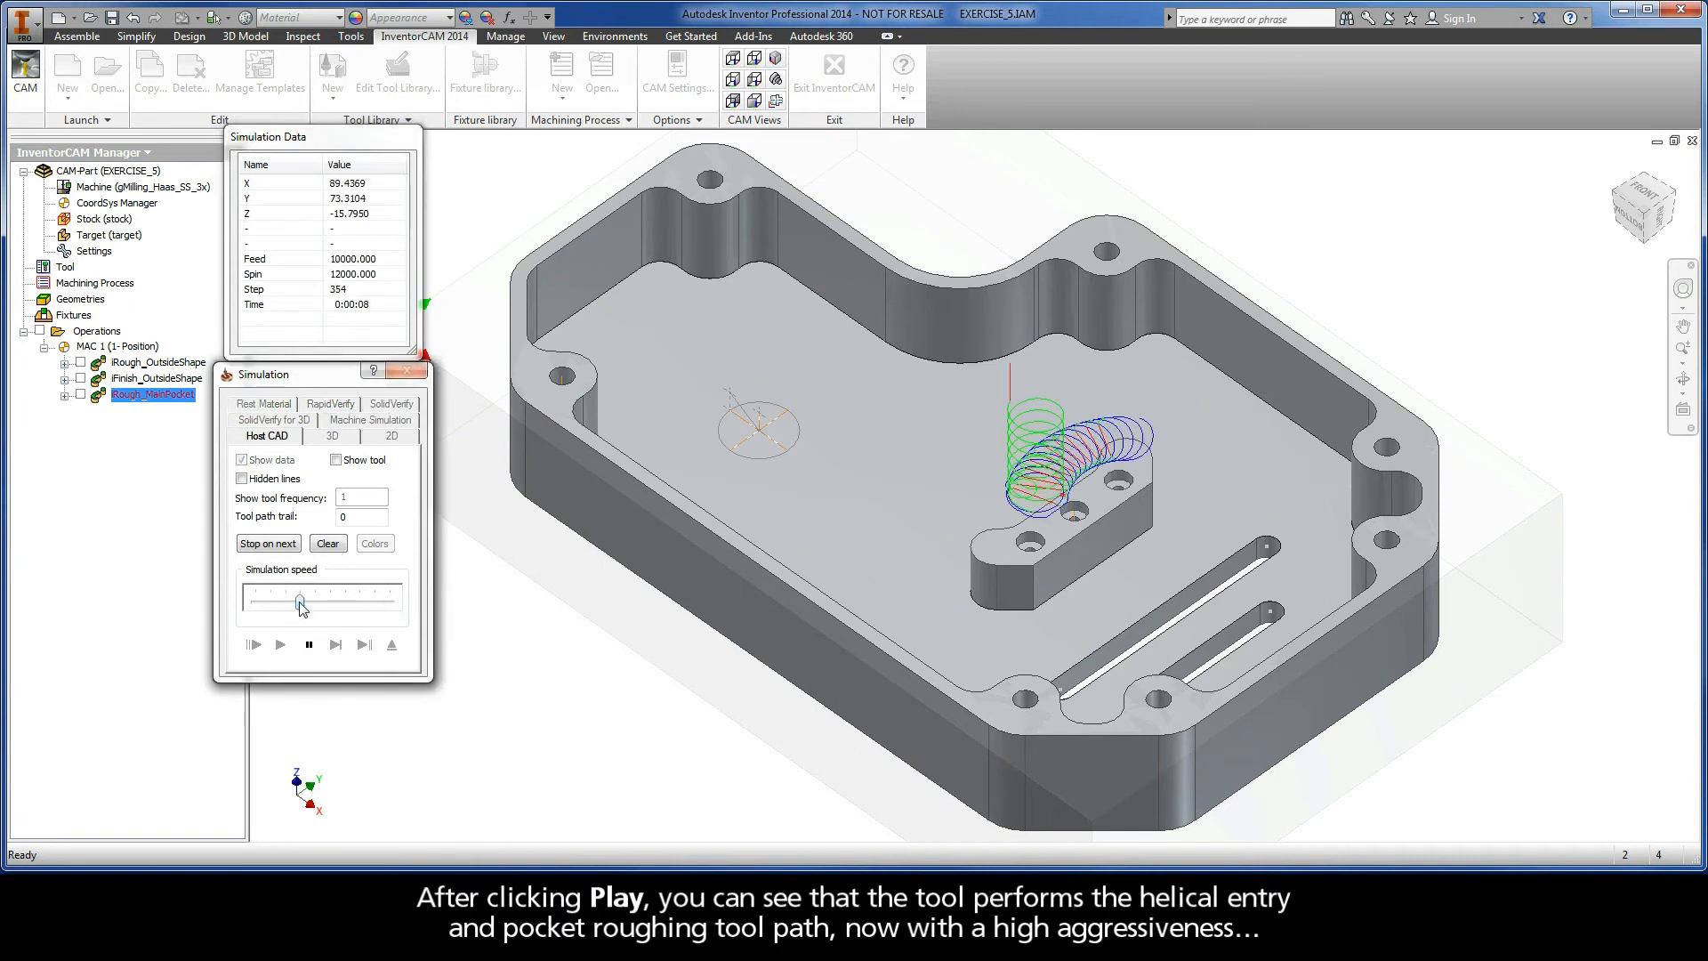
pyautogui.moveTo(300, 607); pyautogui.dragTo(391, 610)
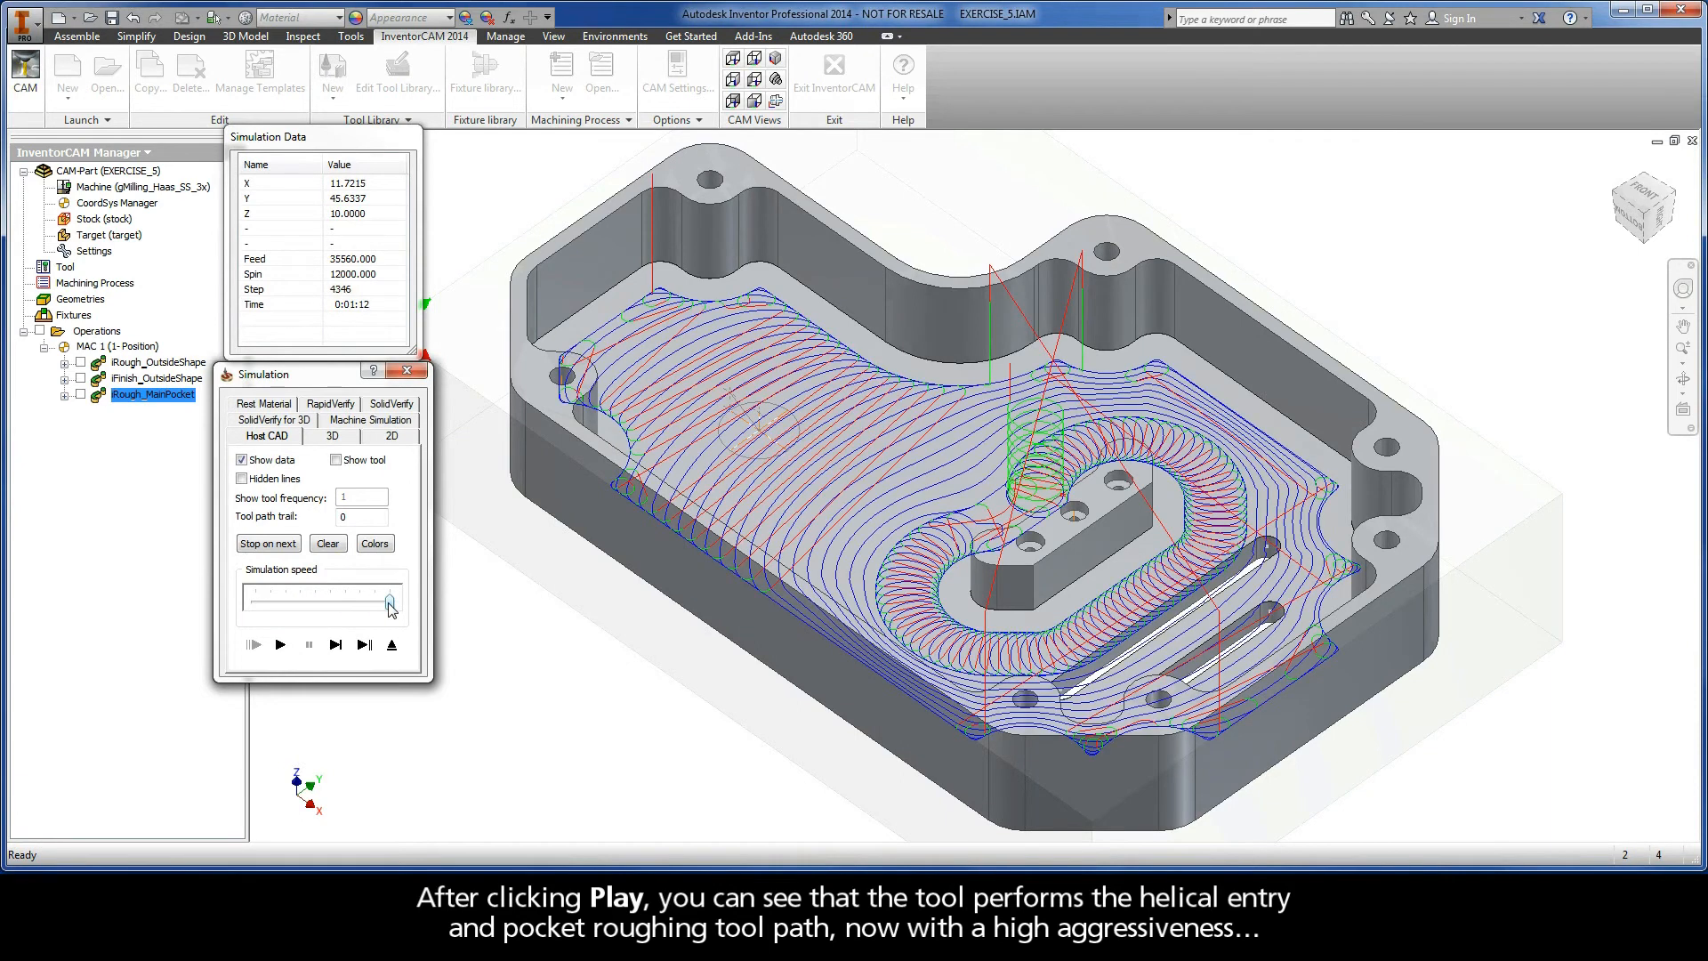
pyautogui.click(392, 653)
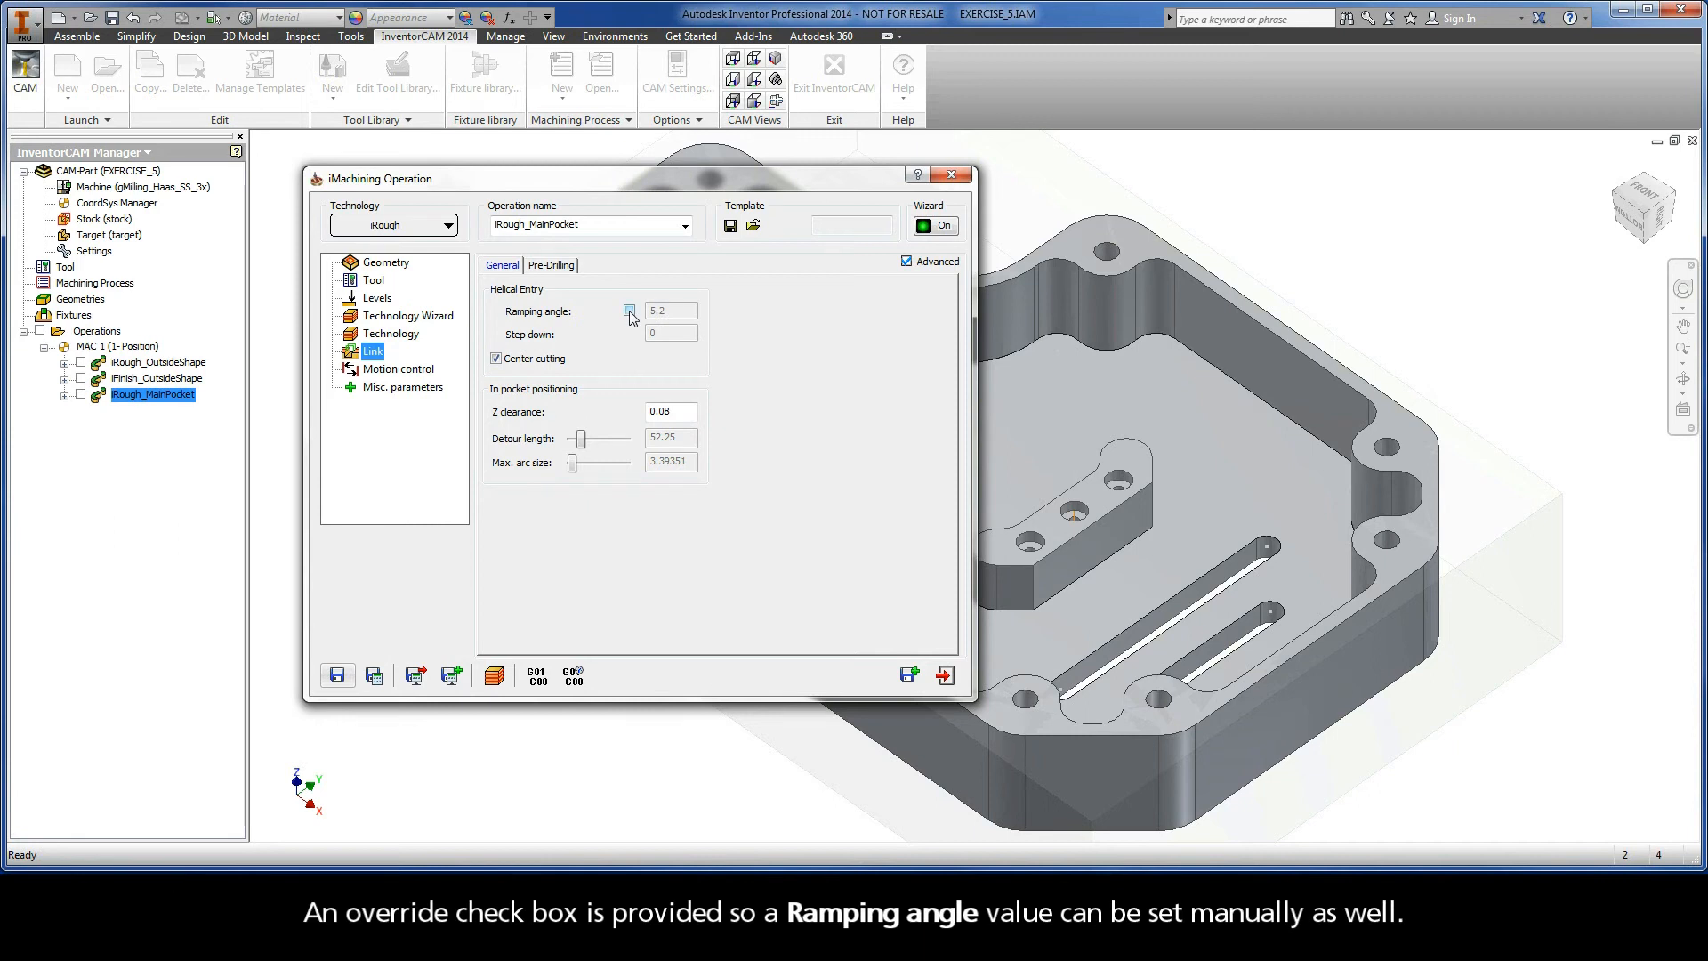
# Step: Override the calculated helical entry ramping angle with a manual value of 3.5 degrees
pyautogui.click(630, 310)
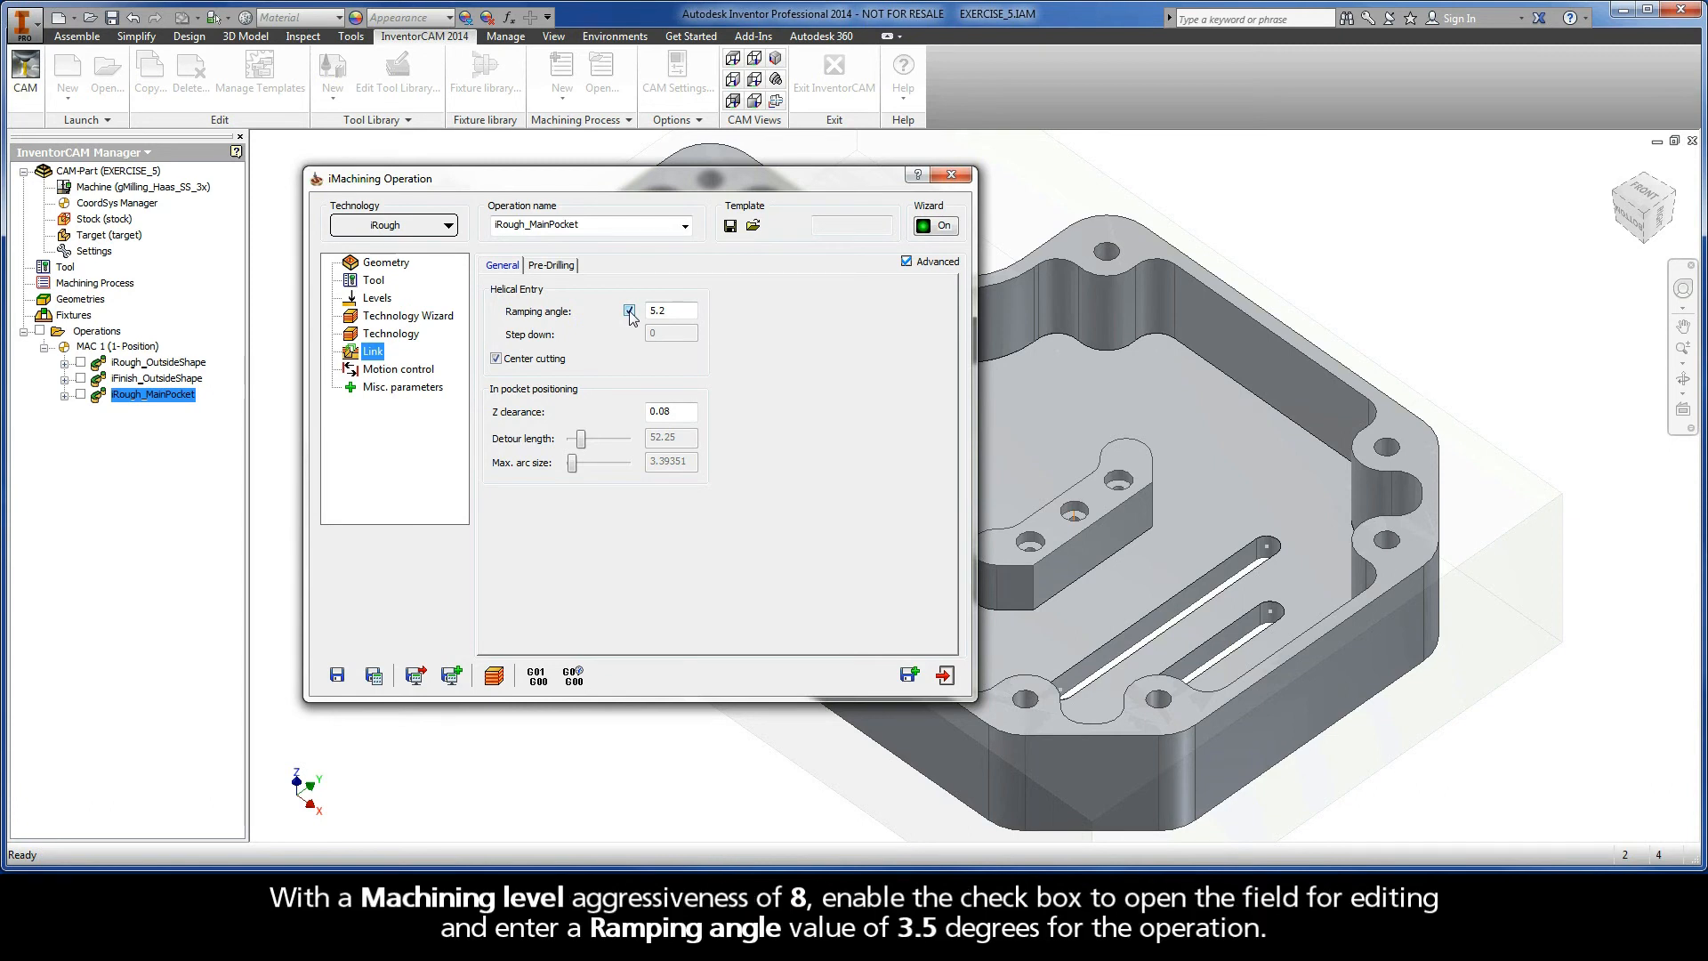
pyautogui.doubleClick(674, 311)
pyautogui.write('3.5')
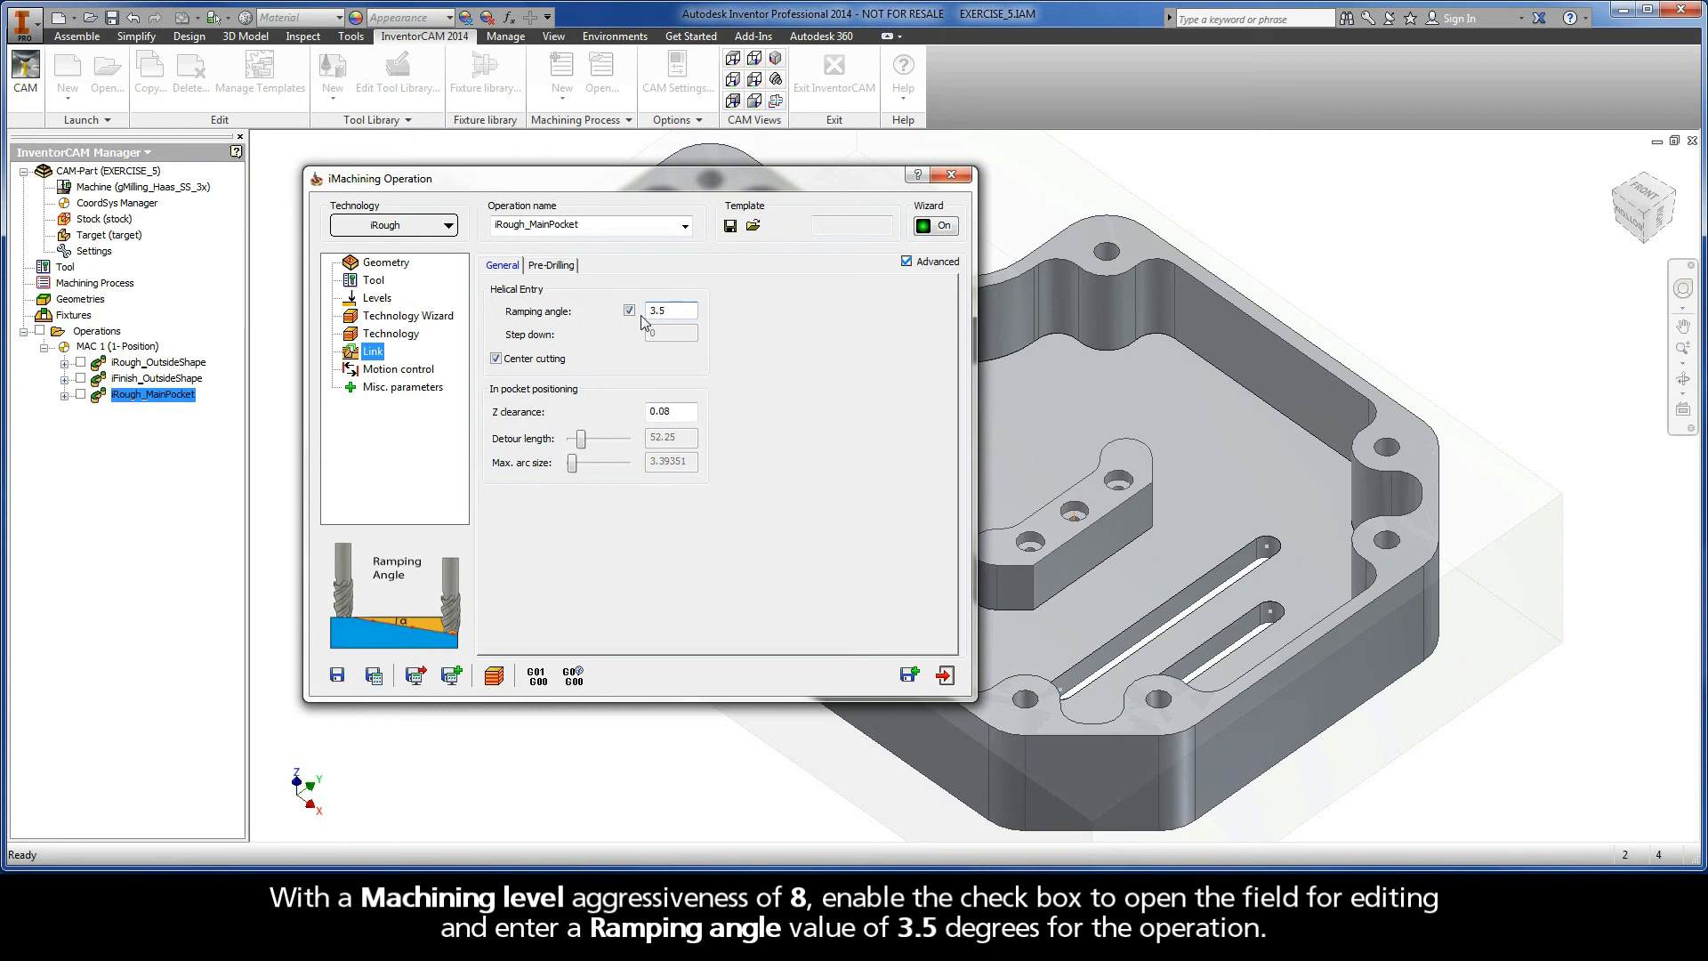
# Step: Save and calculate the operation with the manual ramping angle, simulate the helical entry and pocket roughing, and exit the simulation
pyautogui.click(373, 677)
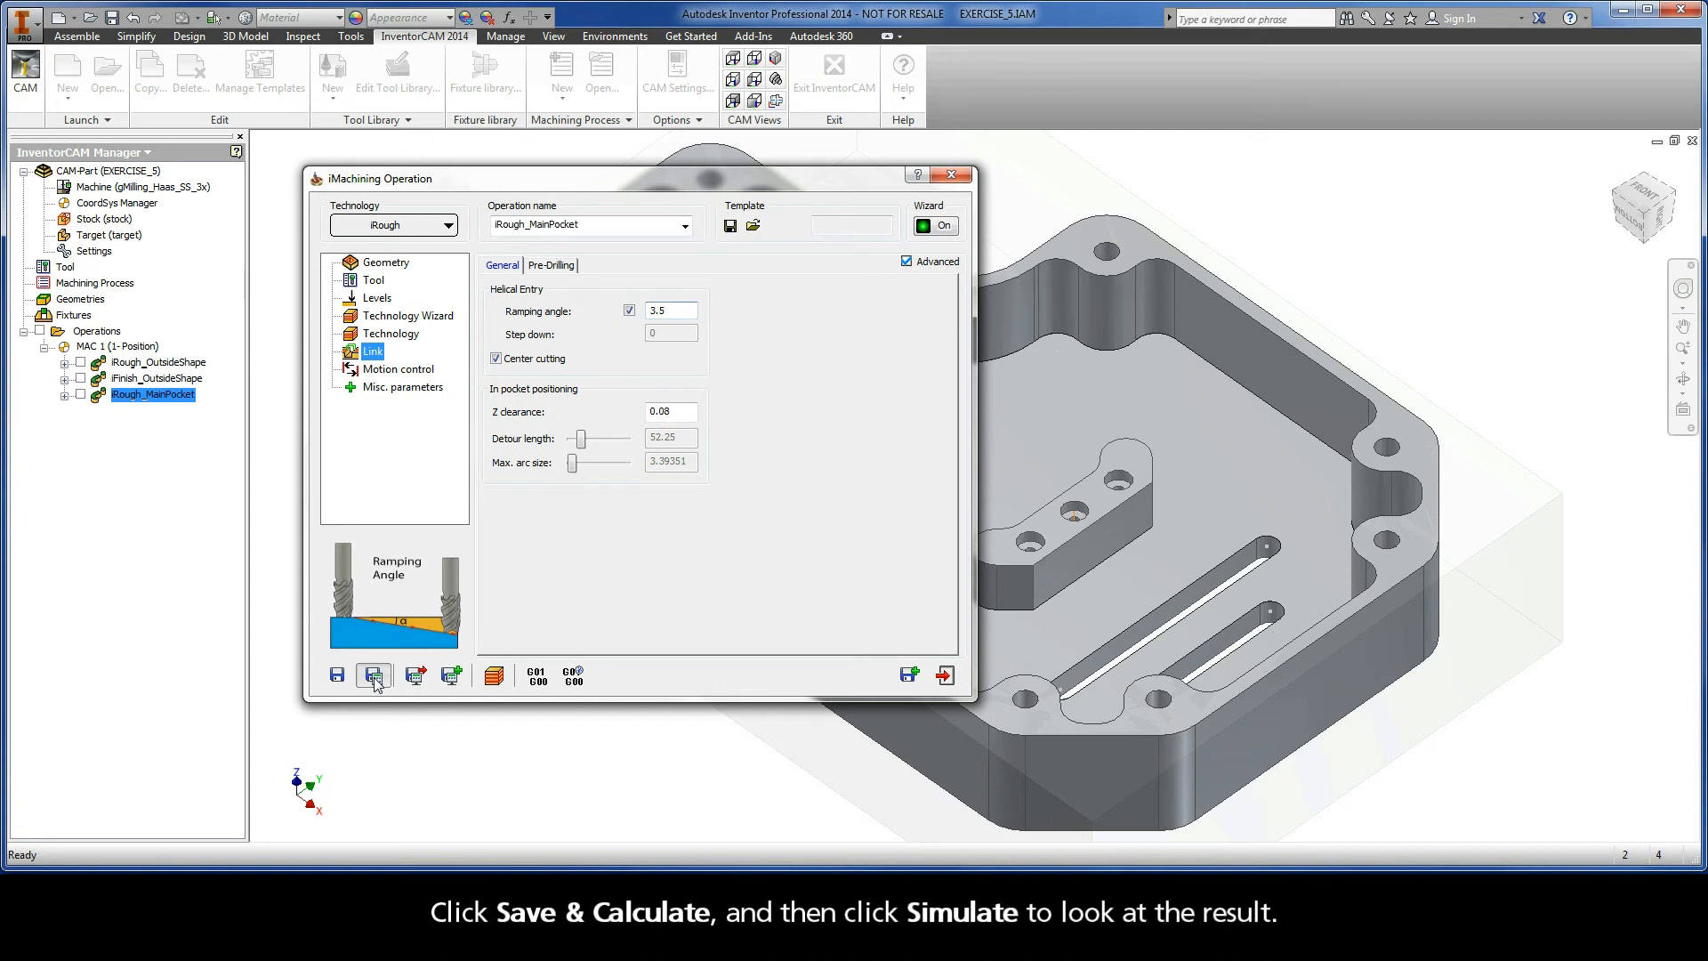
pyautogui.click(493, 678)
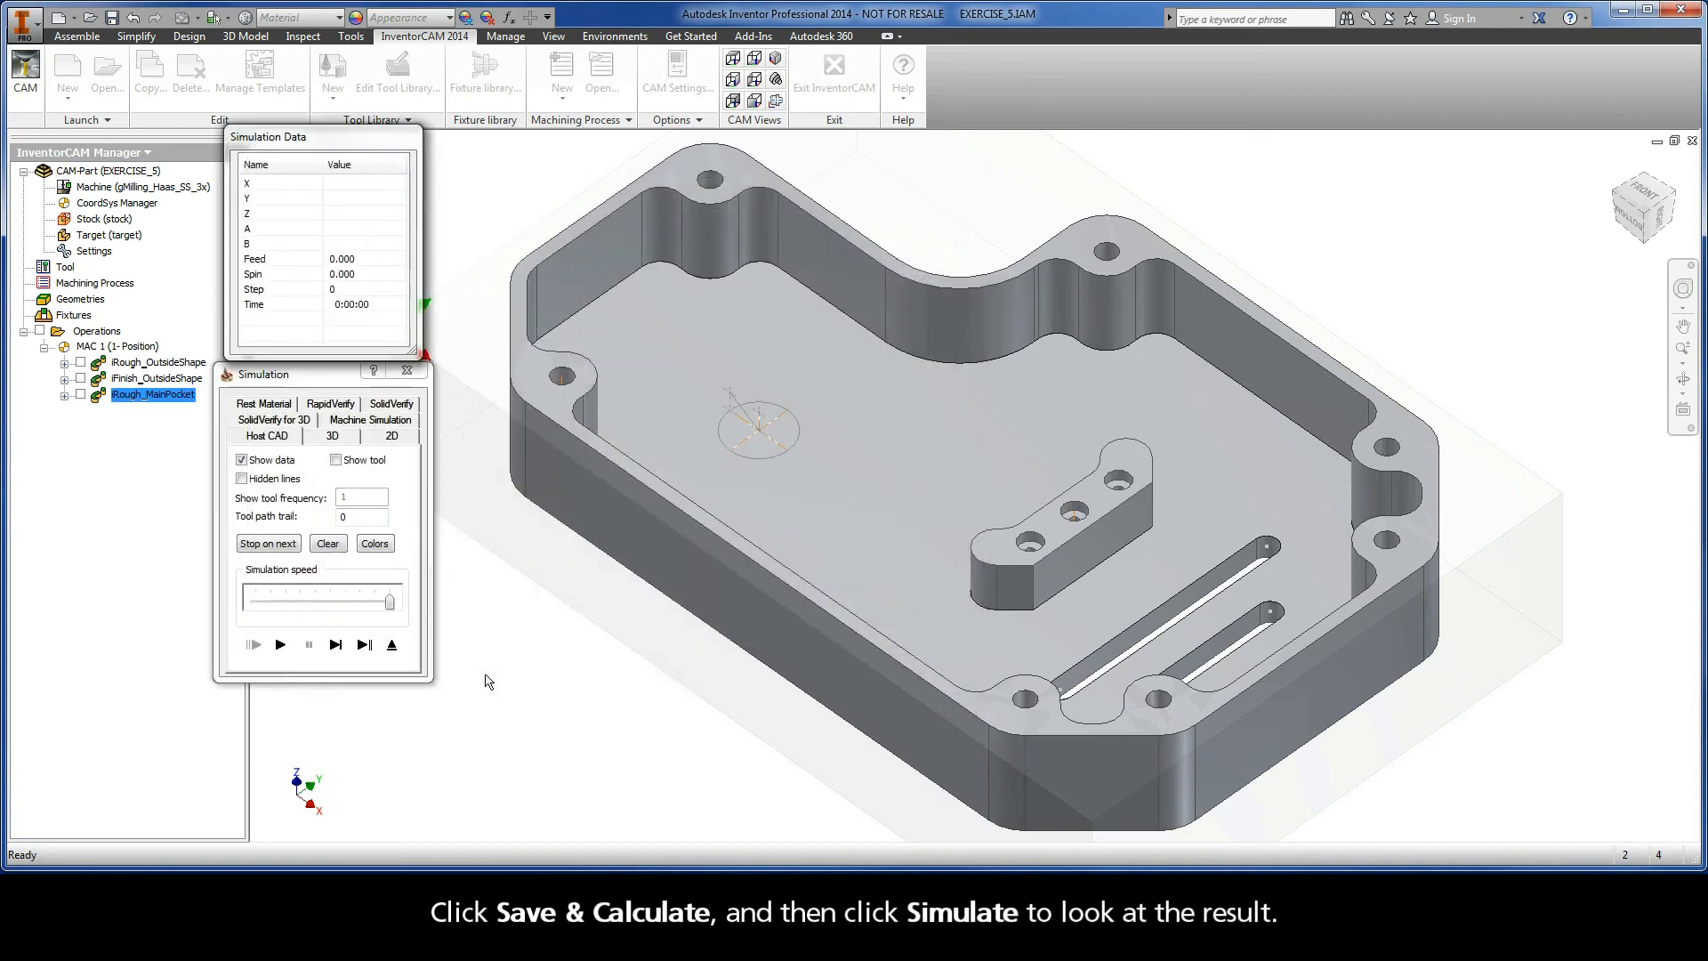
pyautogui.moveTo(390, 605); pyautogui.dragTo(300, 605)
pyautogui.click(280, 645)
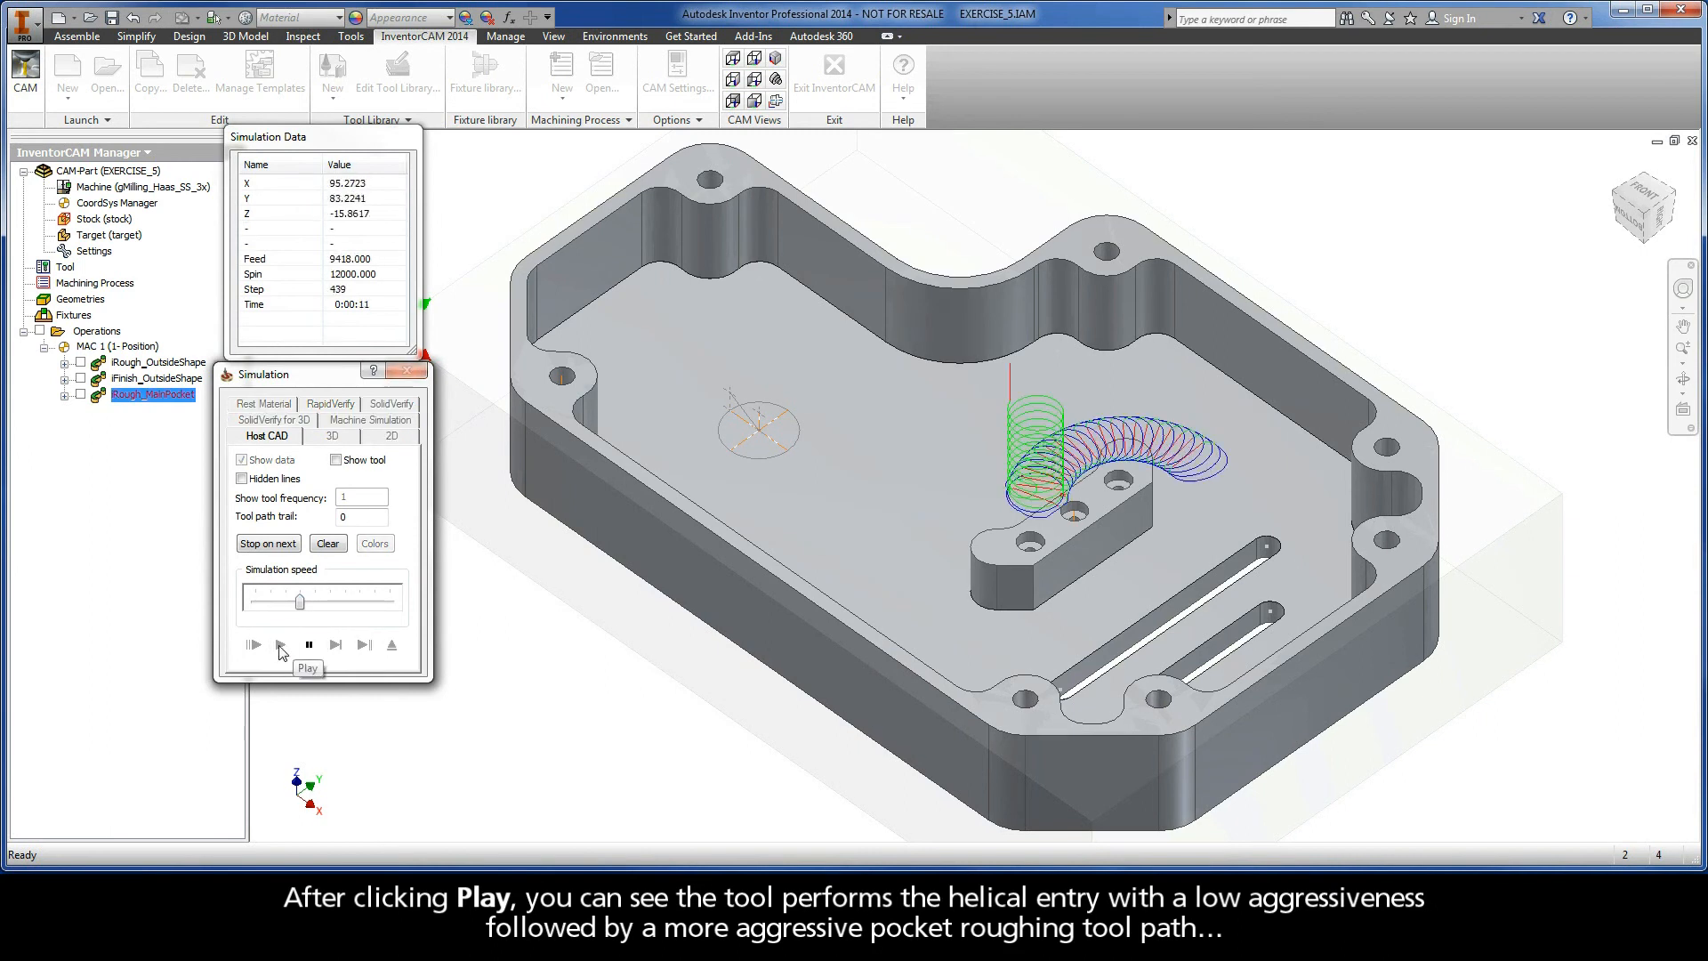
pyautogui.moveTo(300, 605); pyautogui.dragTo(347, 611)
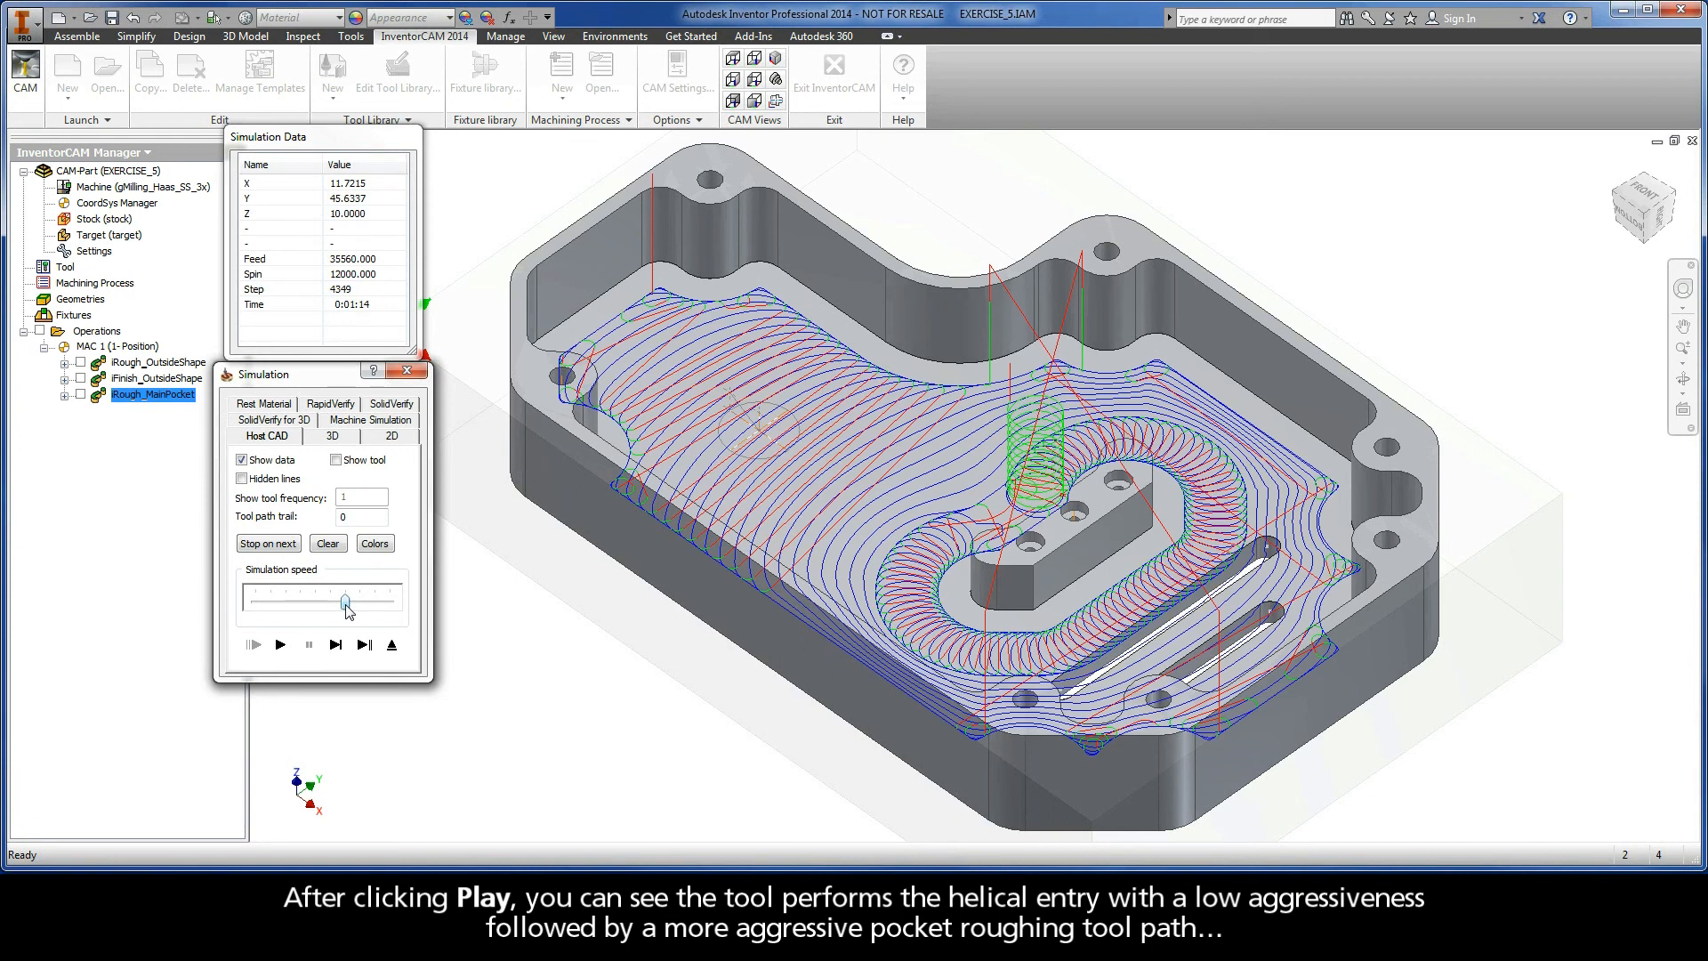
pyautogui.click(392, 646)
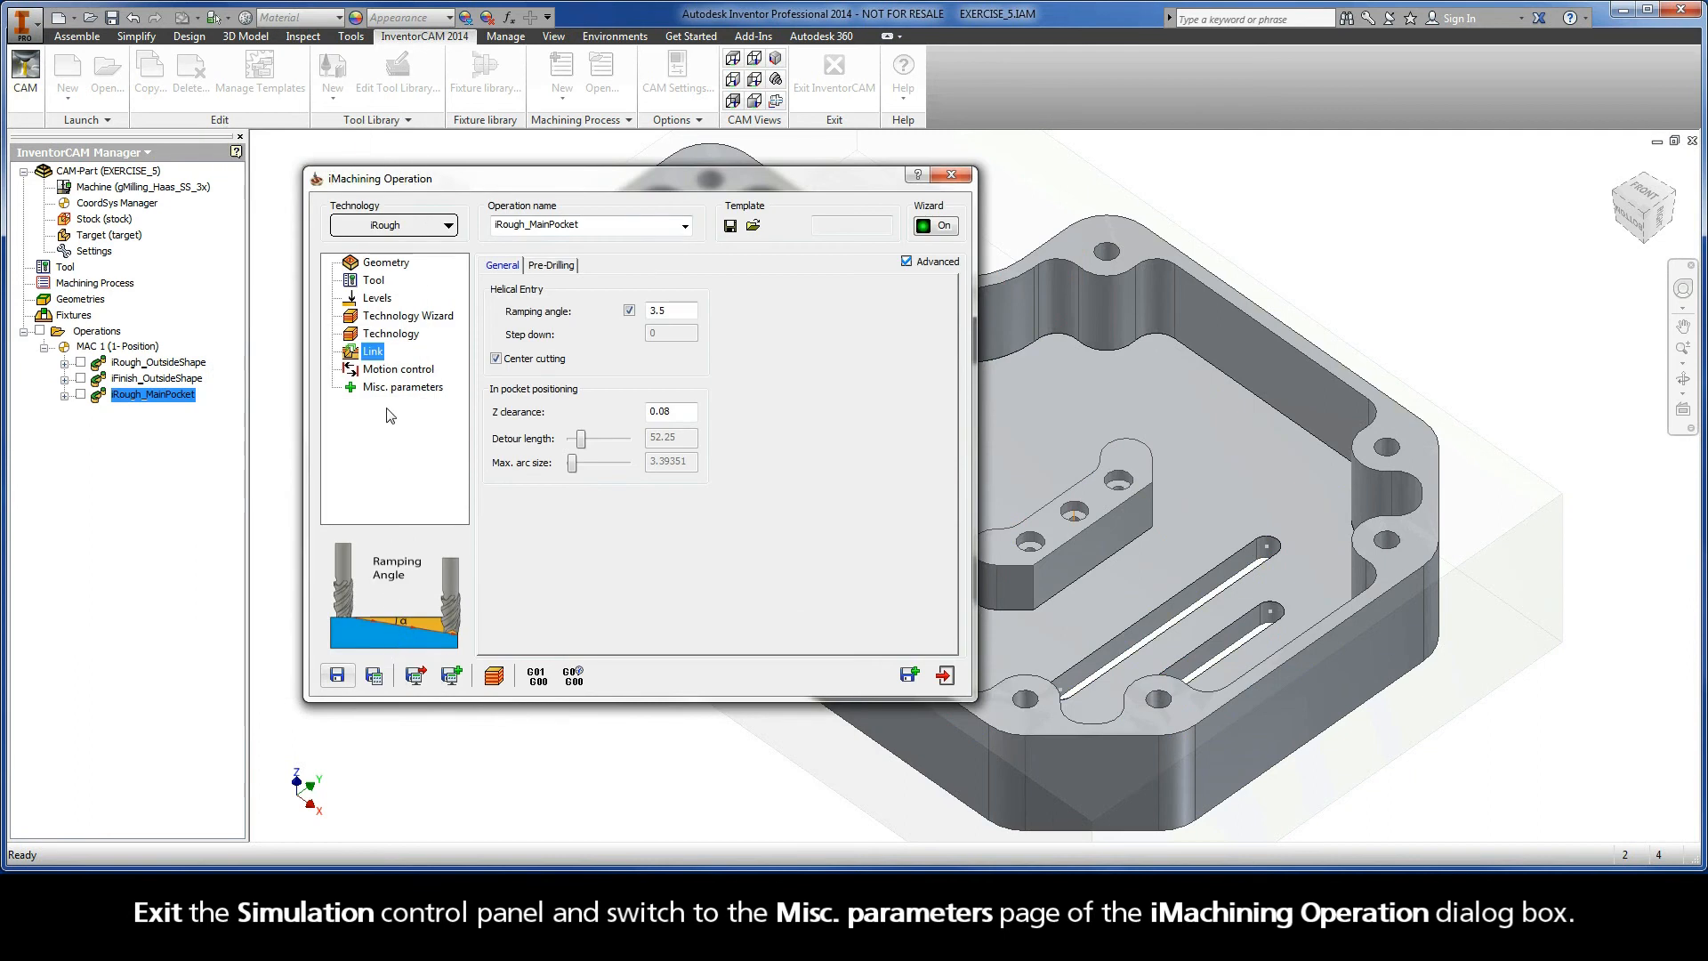
# Step: Enable Classic helical cutting conditions for the pocket operation and for the project in the iMachining part settings
pyautogui.click(392, 389)
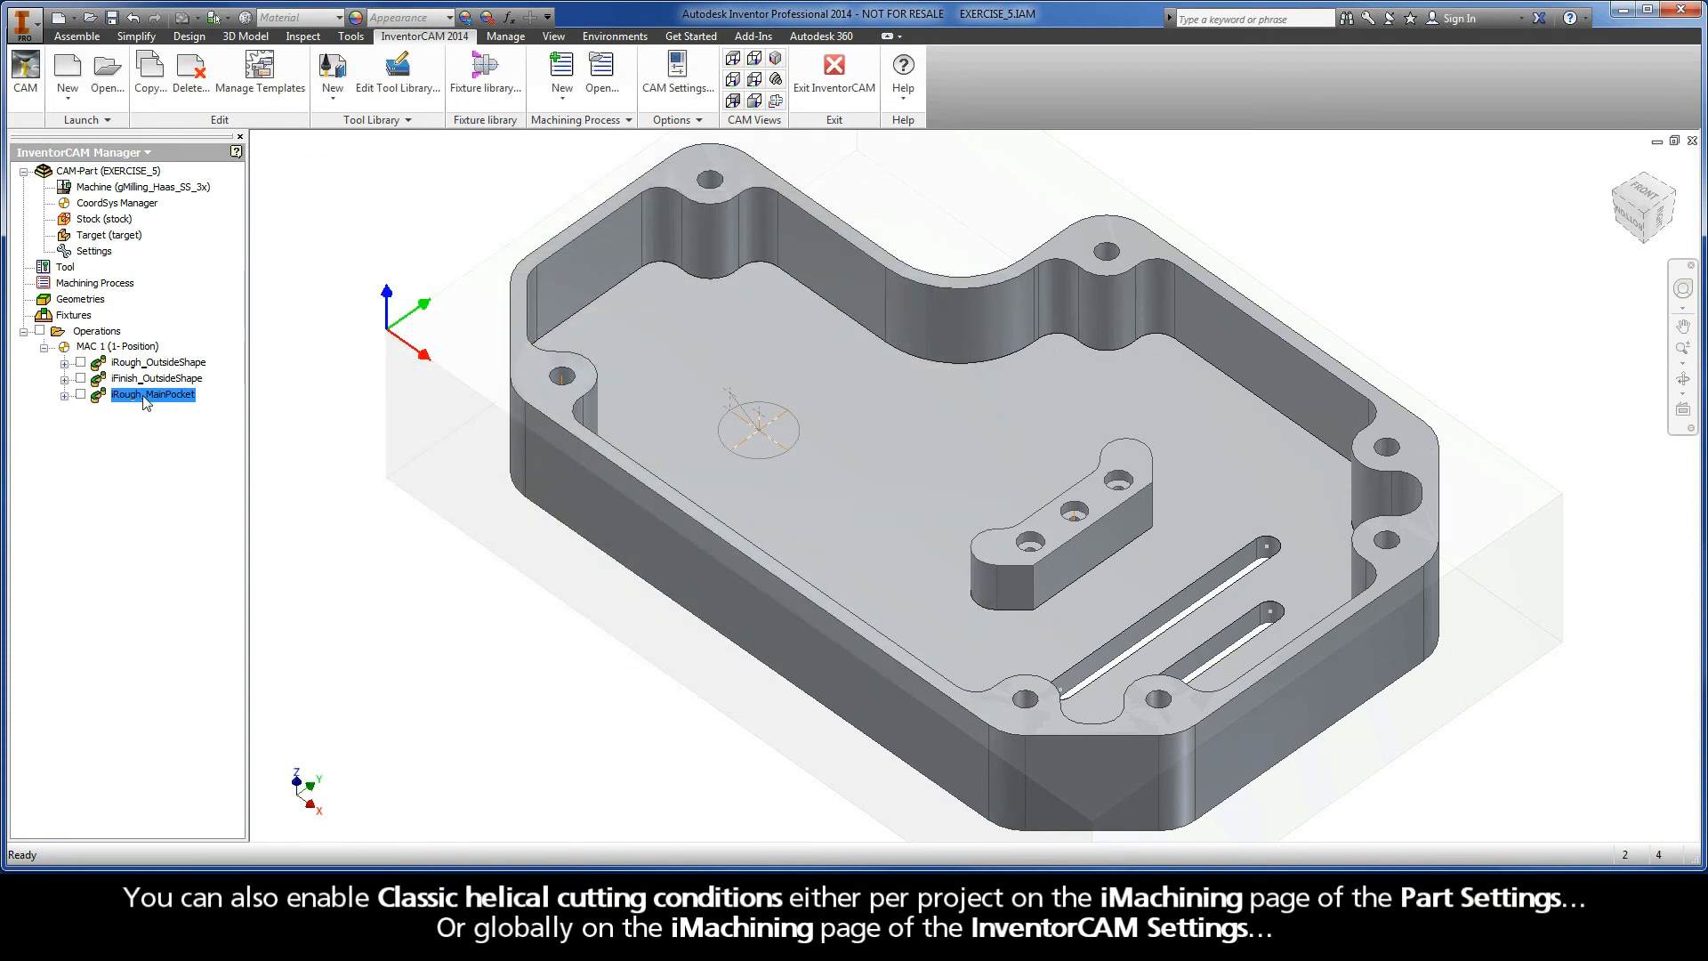
pyautogui.doubleClick(93, 252)
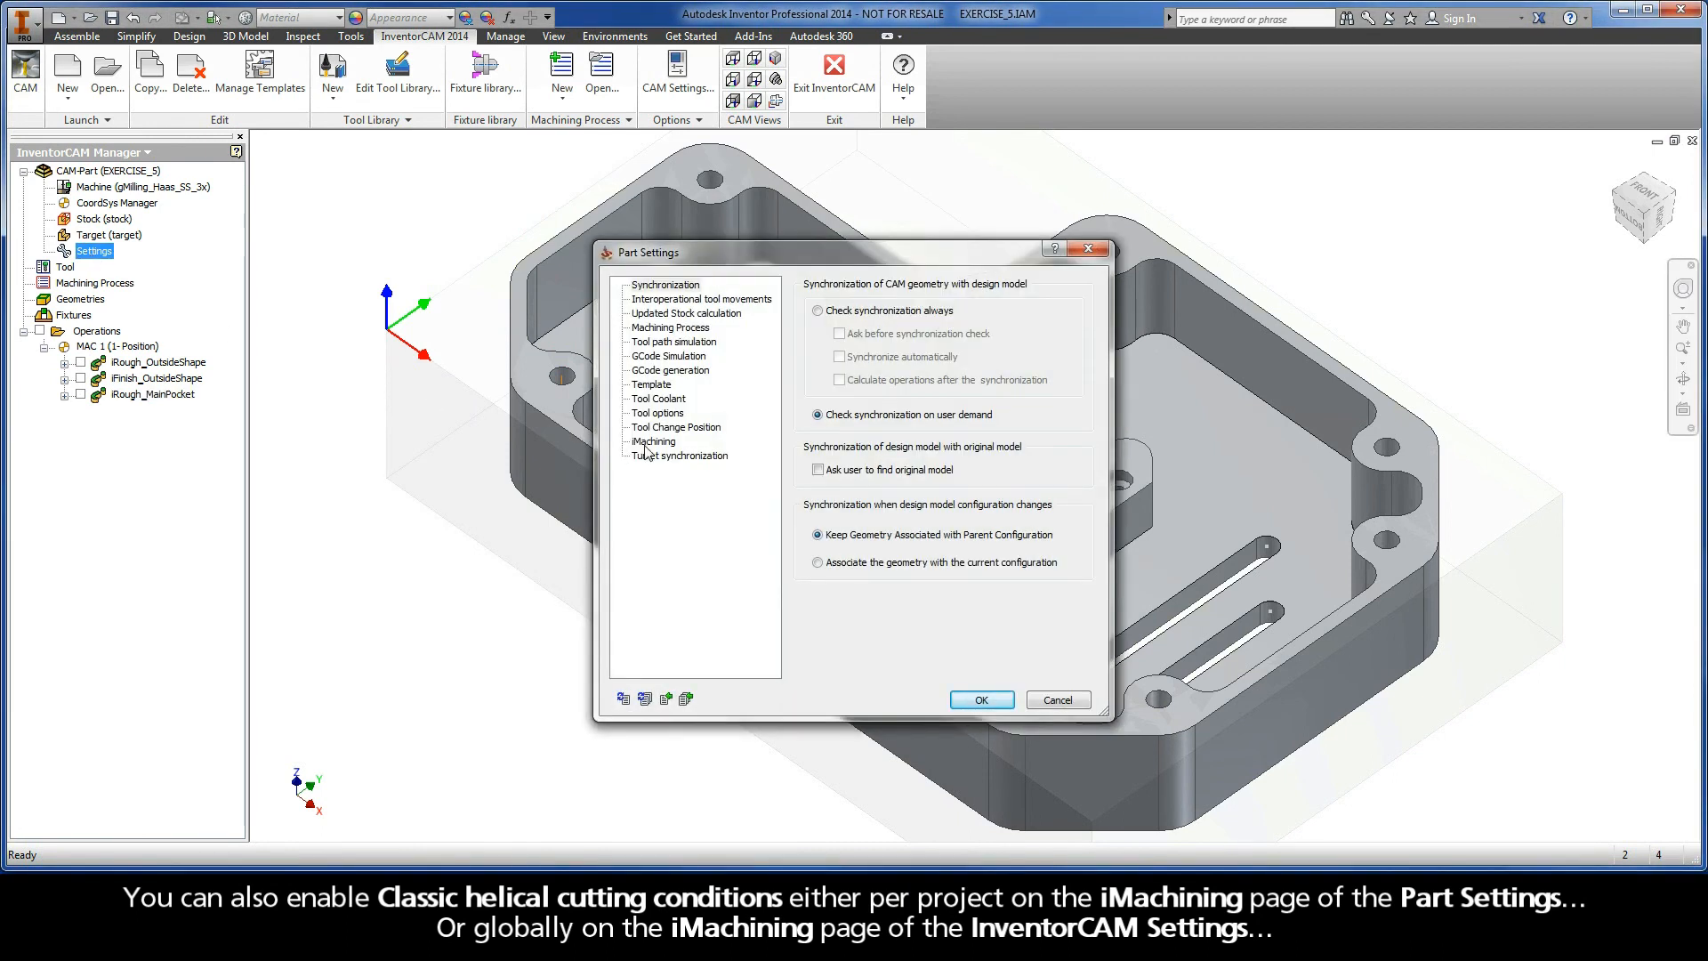
pyautogui.click(654, 442)
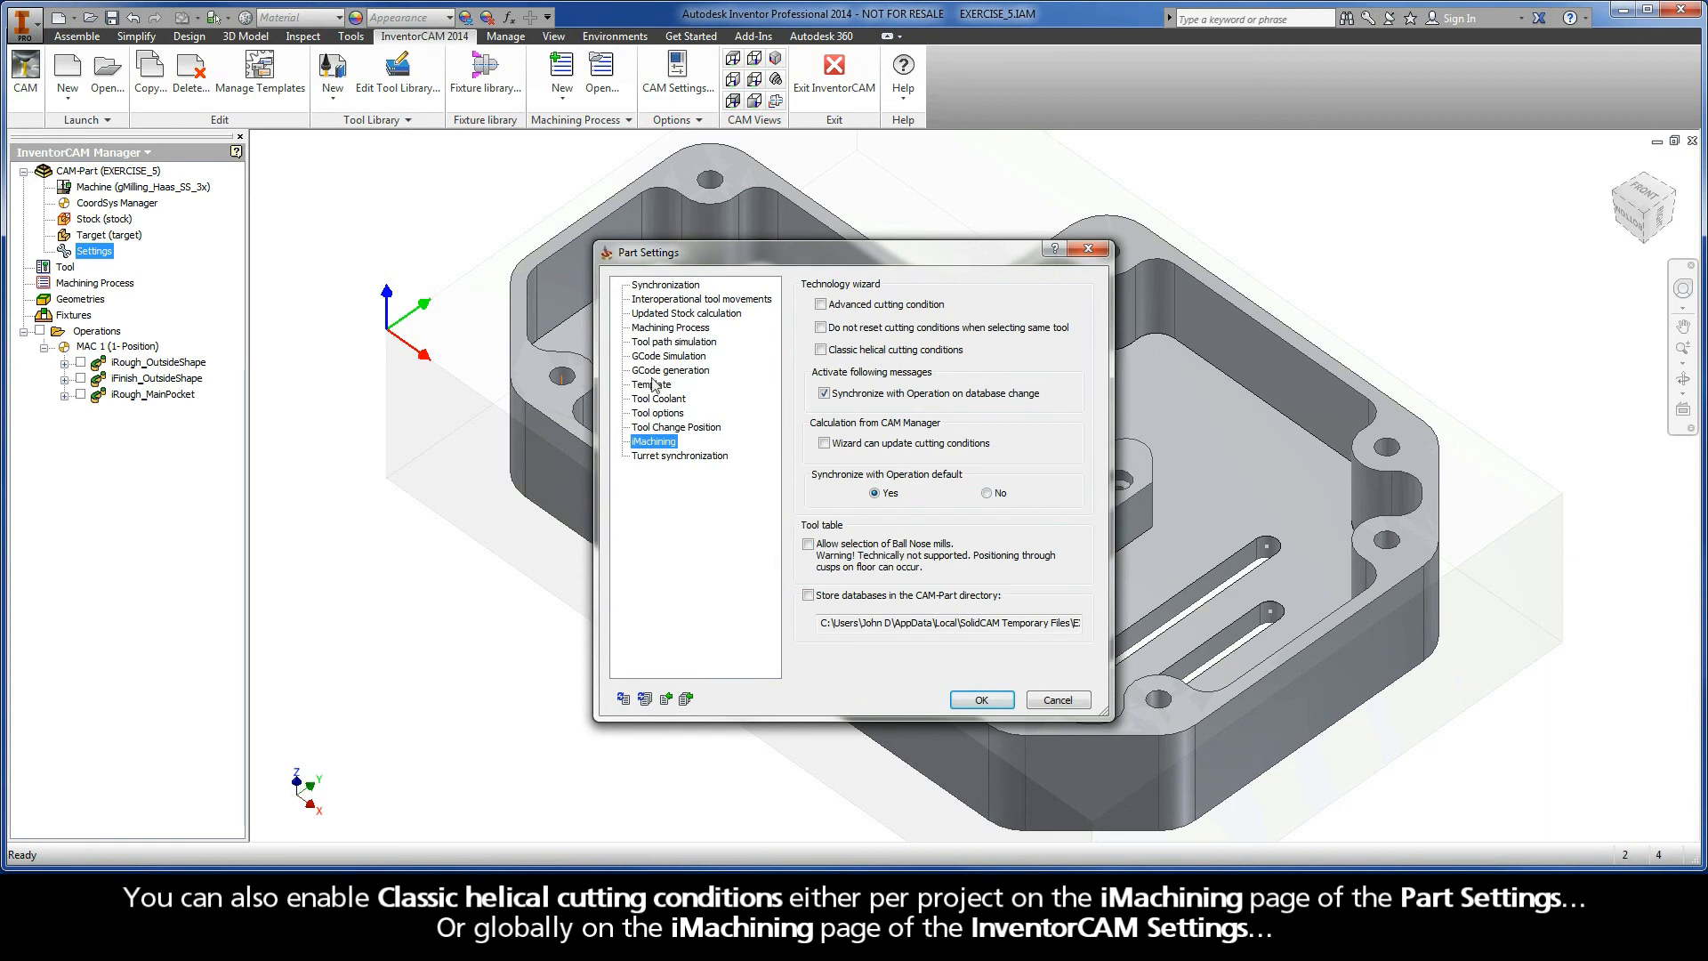
pyautogui.click(820, 349)
pyautogui.click(982, 700)
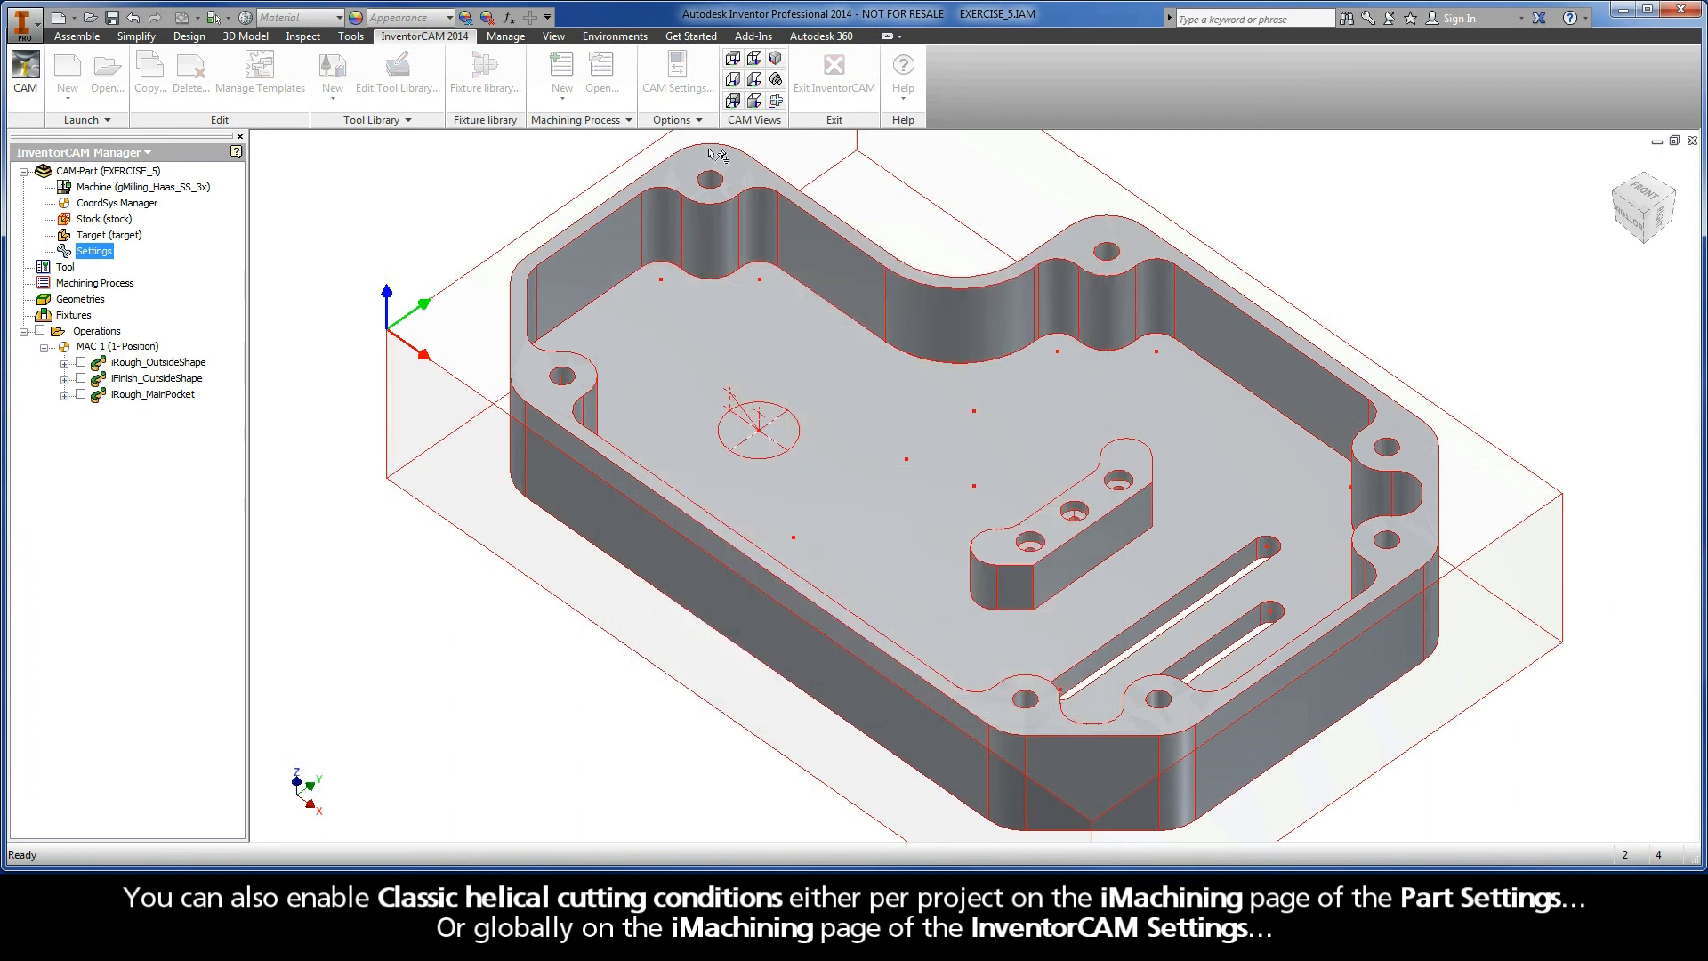
# Step: Enable Classic helical cutting conditions globally in the iMachining section of the InventorCAM settings
pyautogui.click(678, 80)
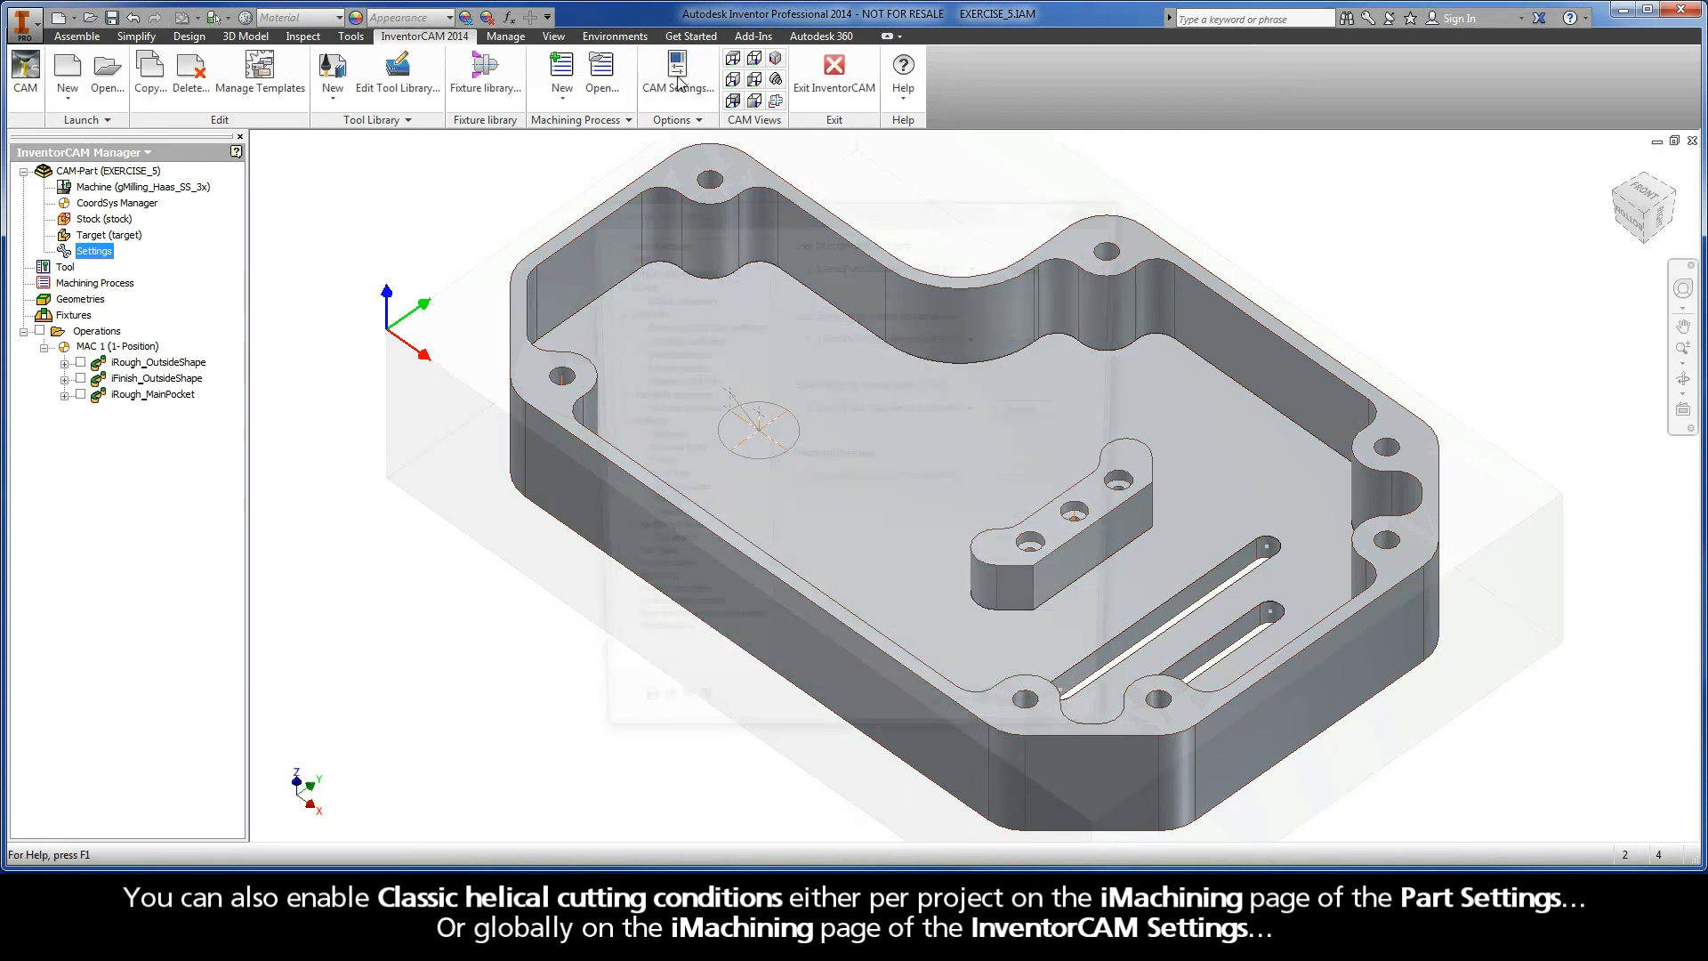
pyautogui.click(648, 596)
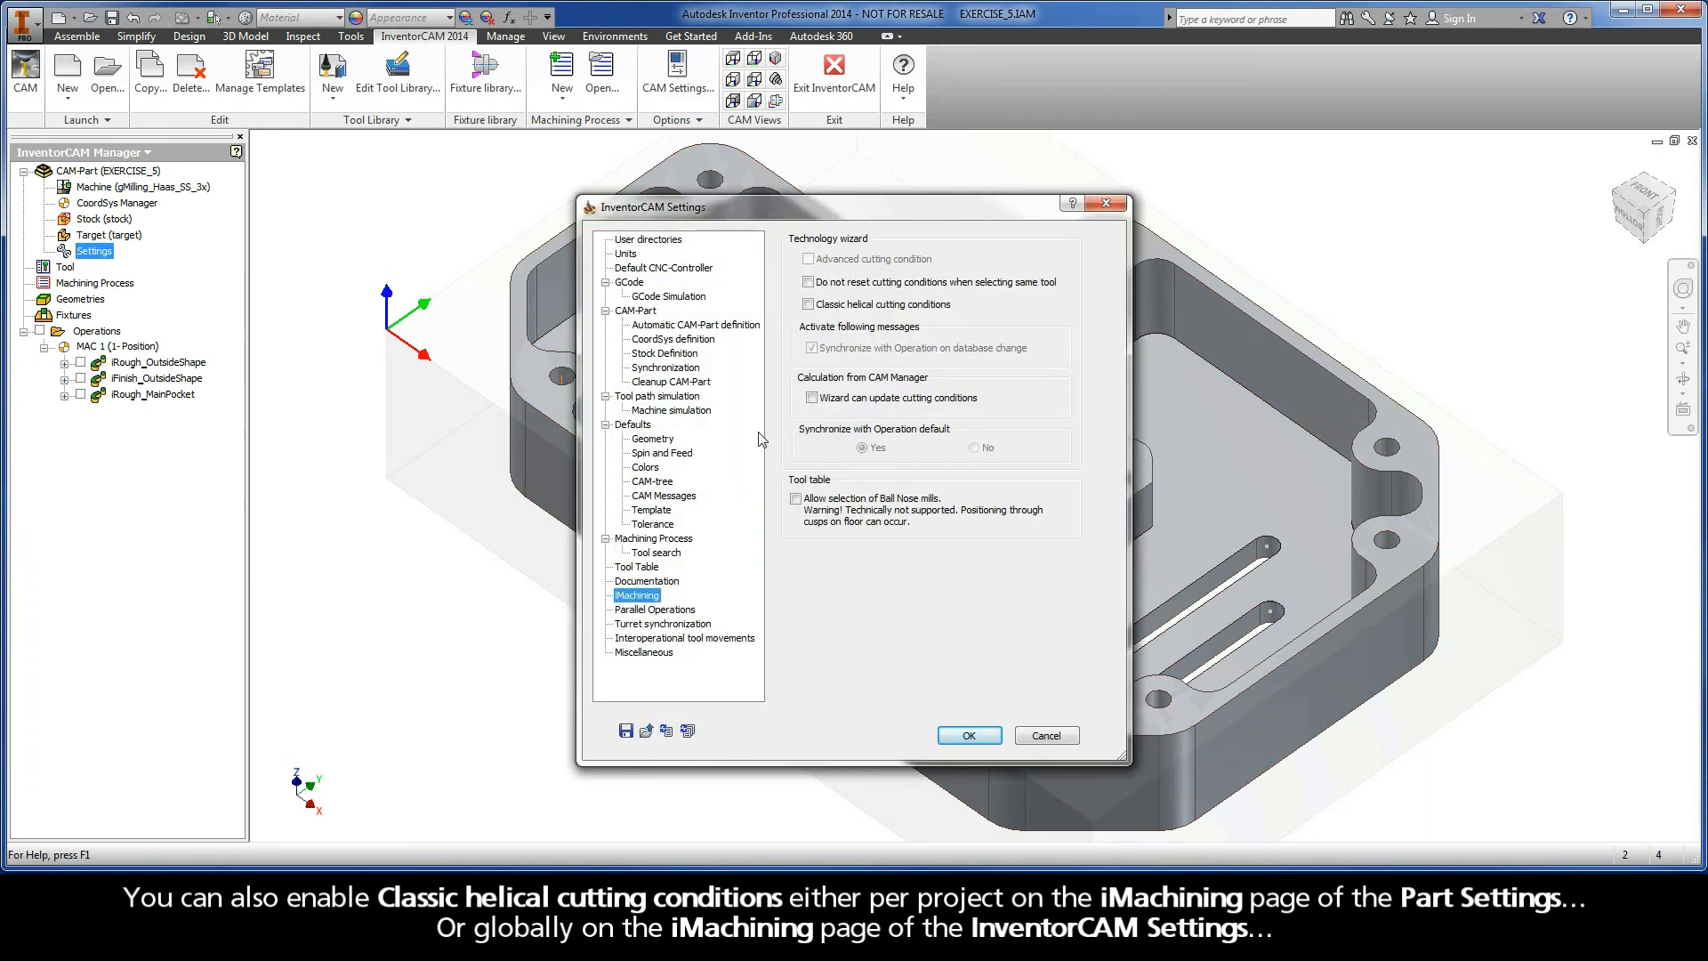
pyautogui.click(808, 304)
pyautogui.click(971, 735)
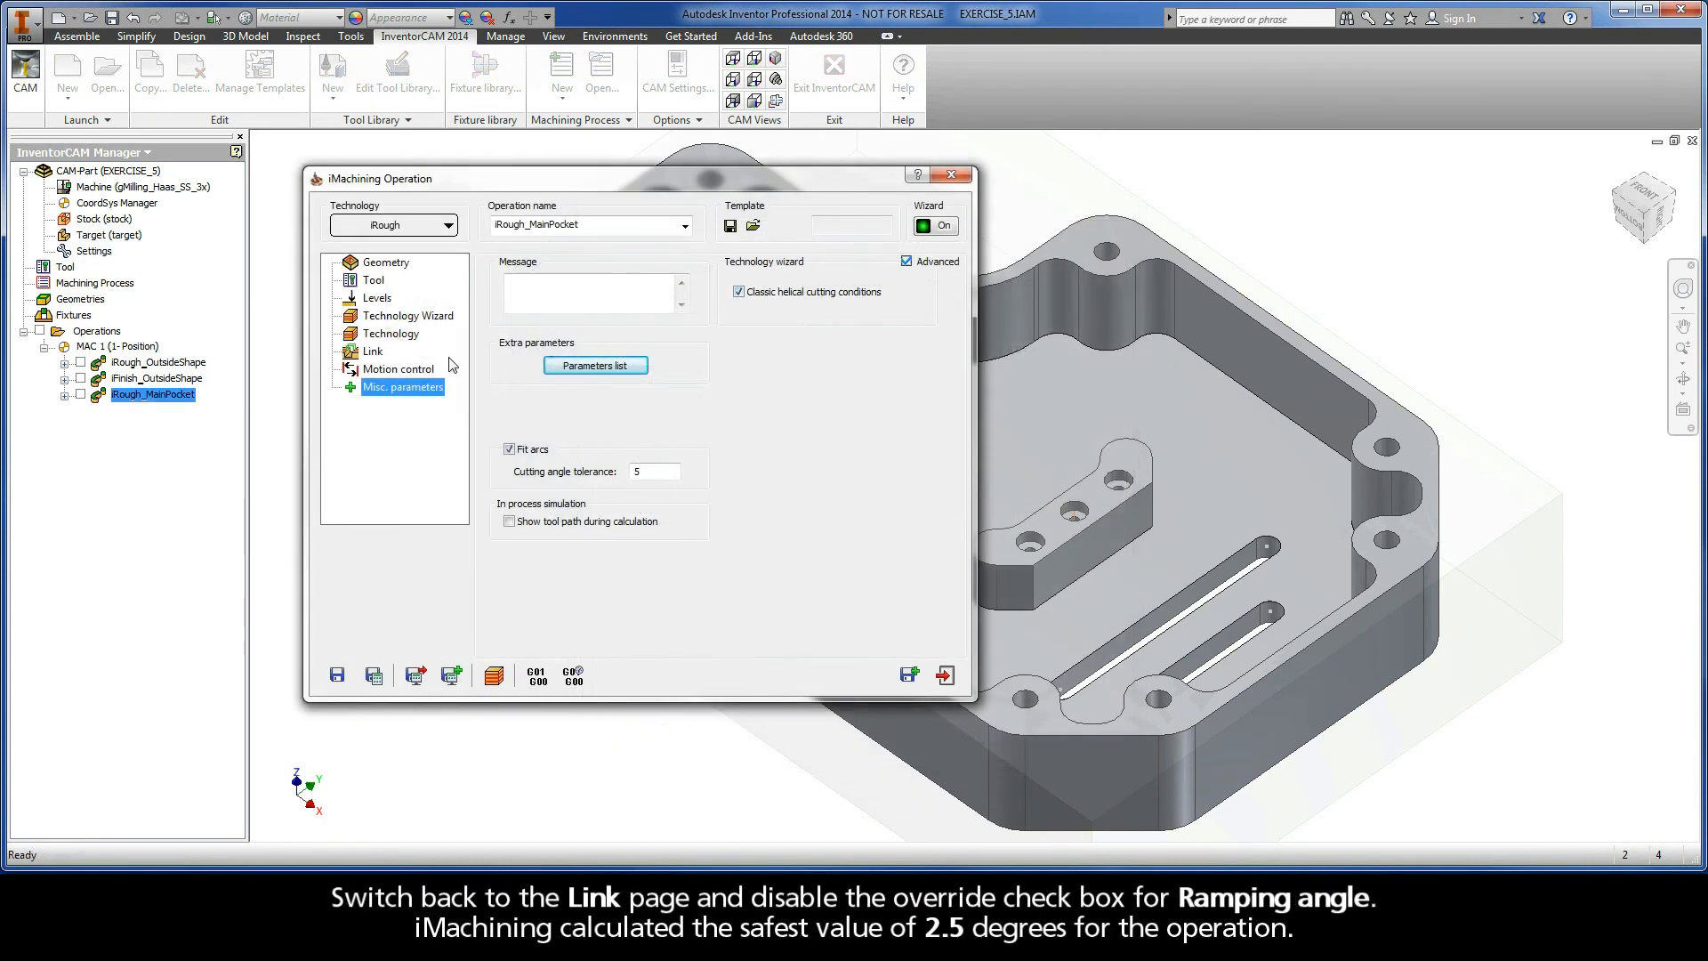
# Step: Disable the main pocket operation's ramping angle override, set its machining level to 6, and recheck the link parameters
pyautogui.click(378, 358)
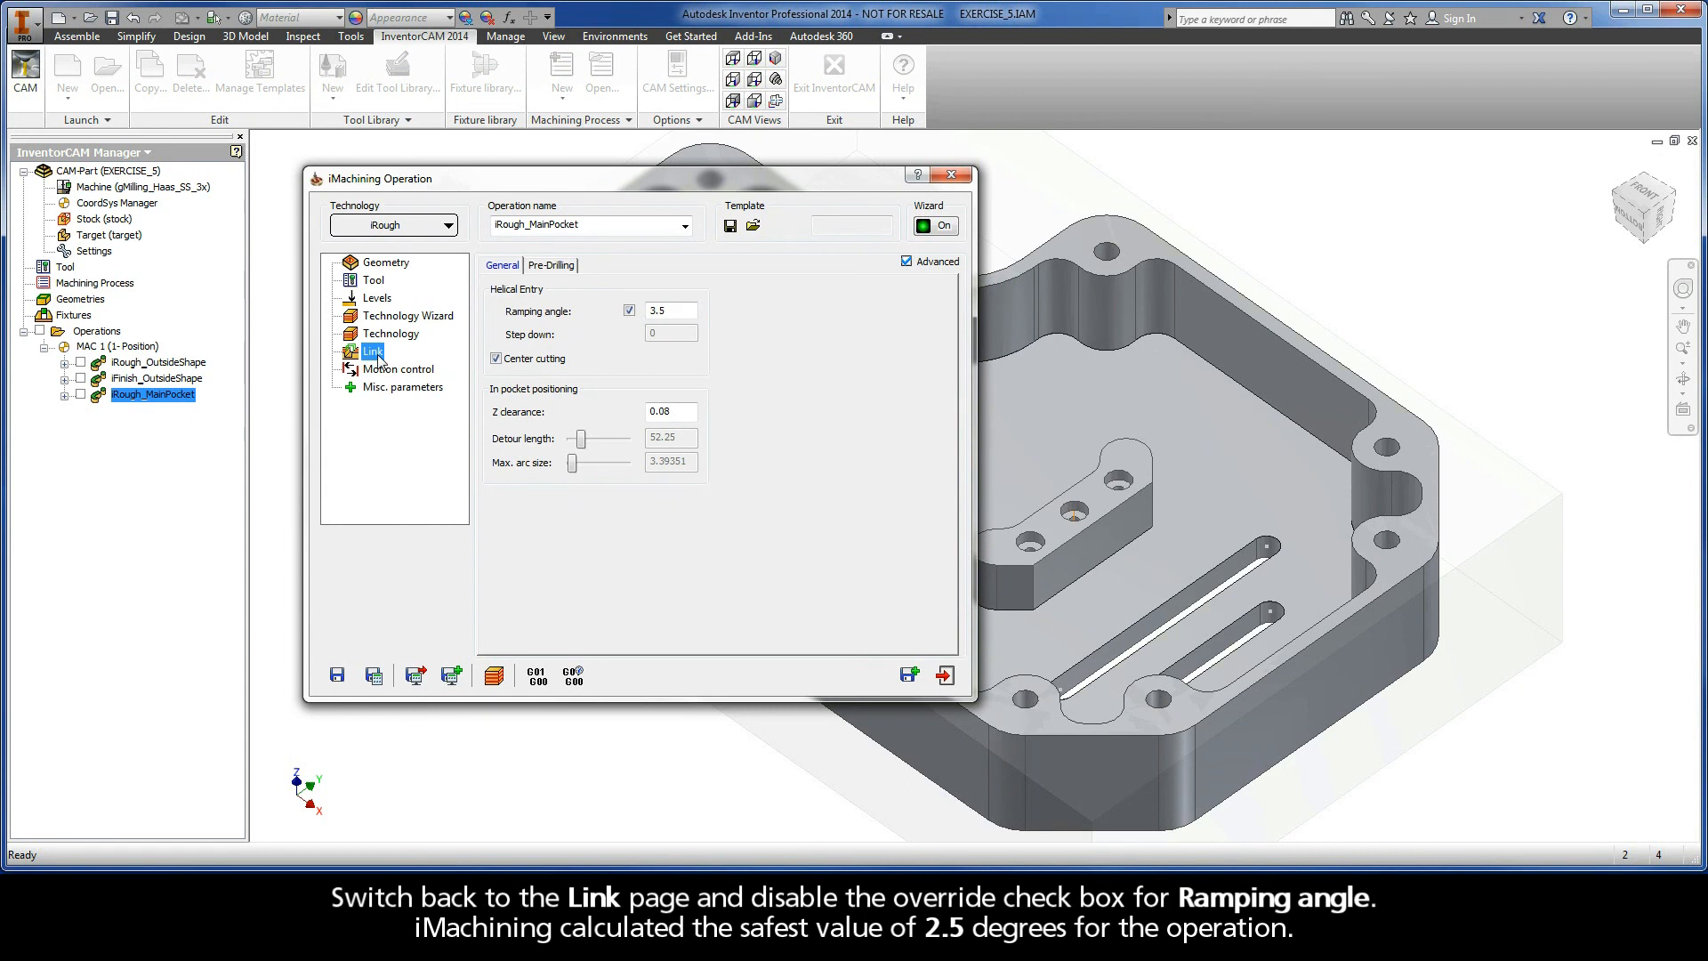
pyautogui.click(629, 311)
pyautogui.click(415, 322)
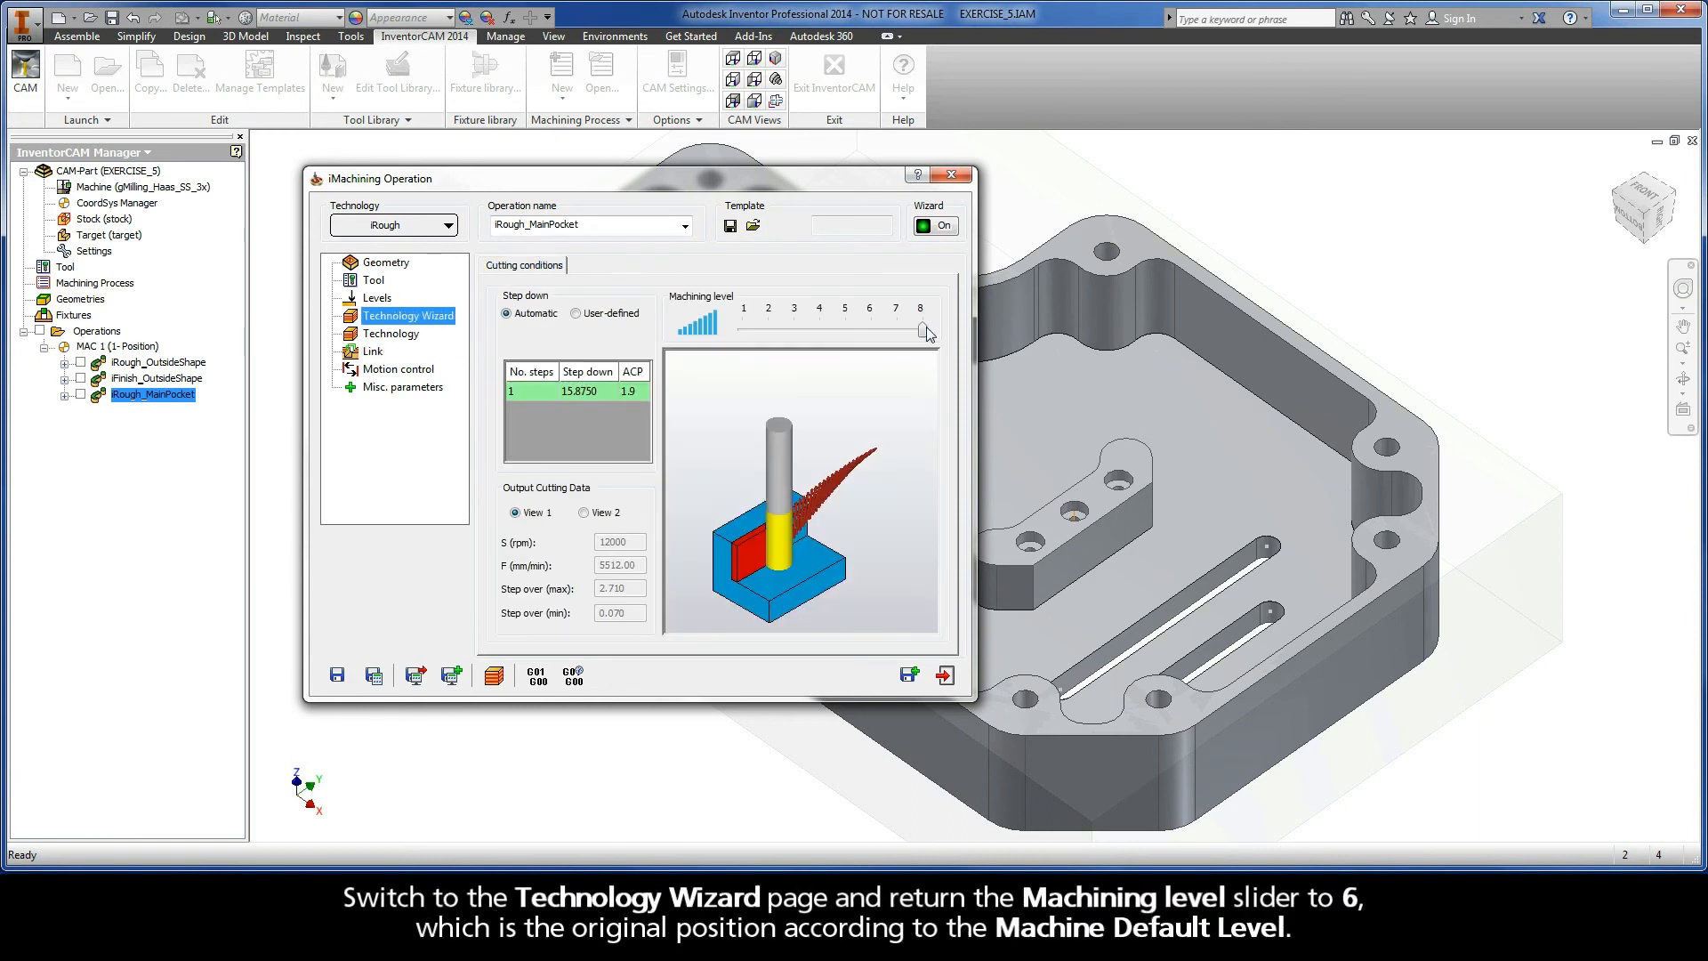
pyautogui.moveTo(923, 331); pyautogui.dragTo(874, 332)
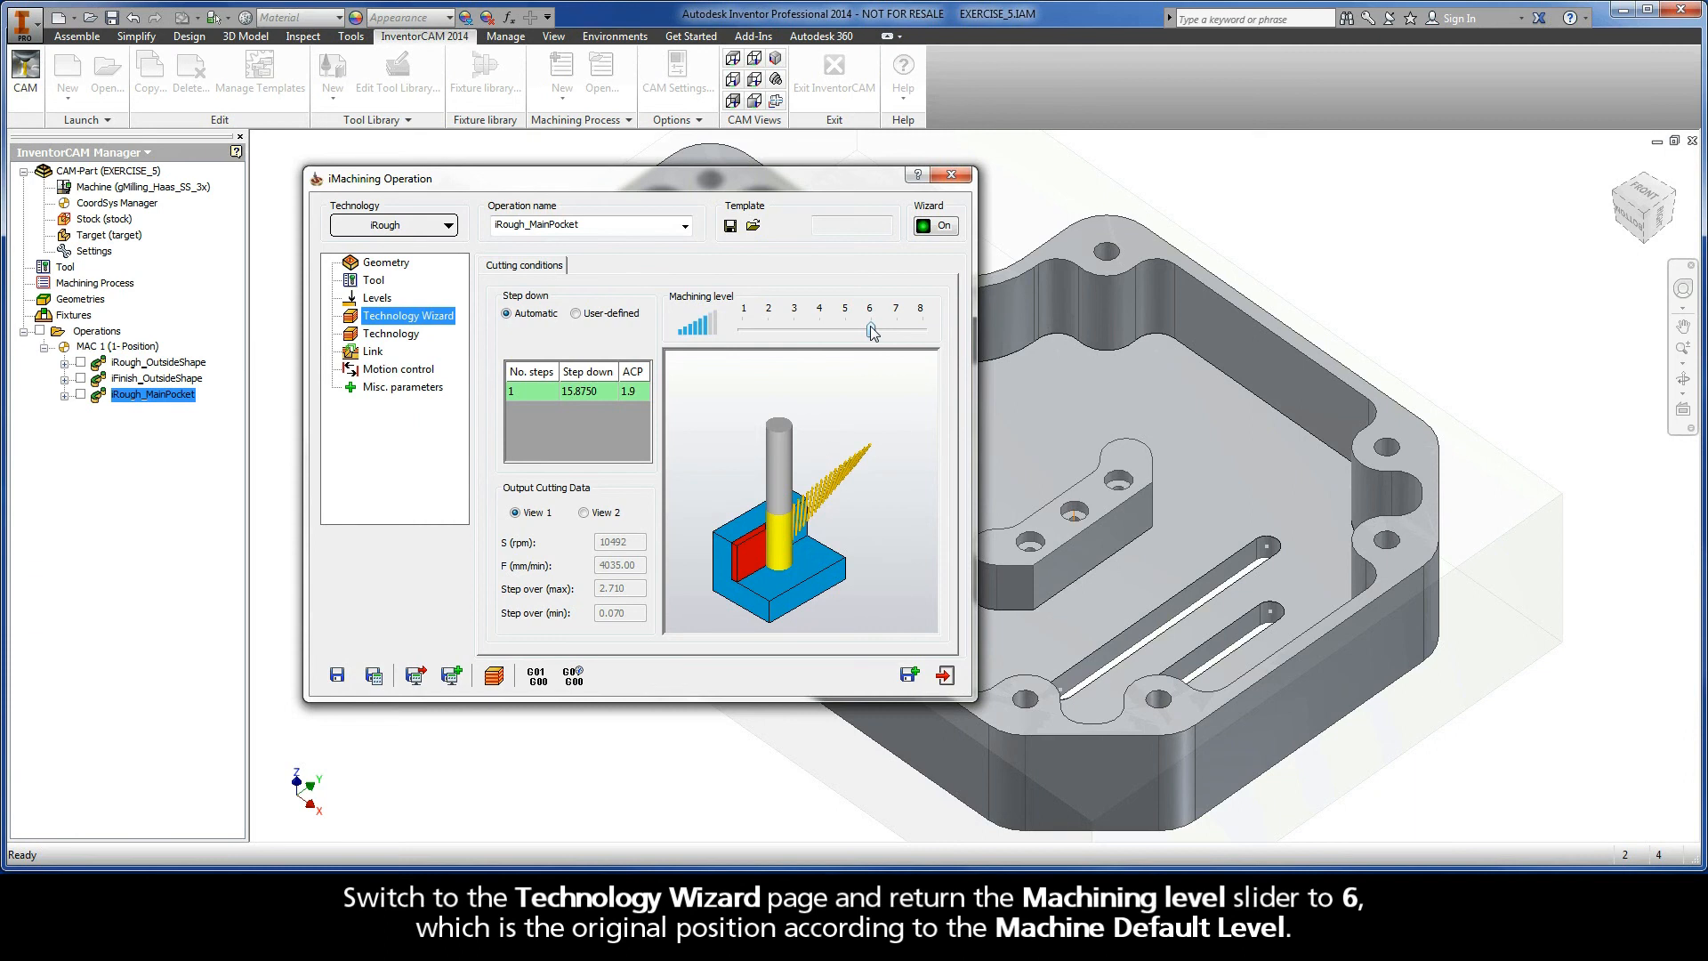
pyautogui.click(372, 351)
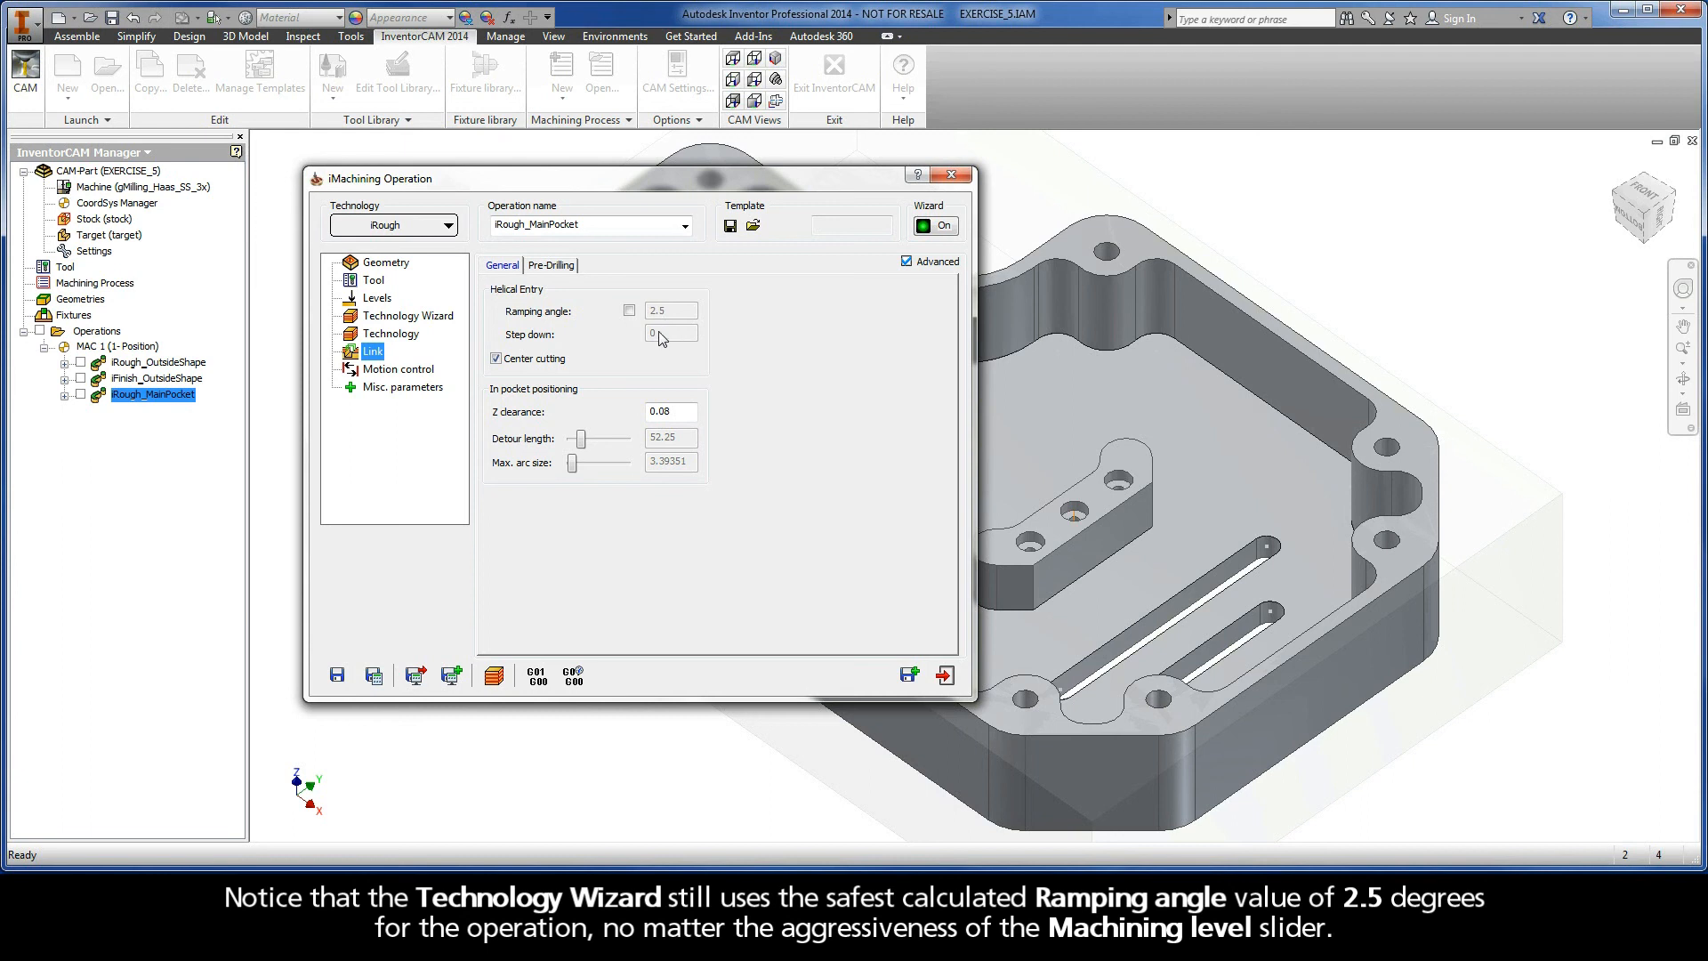
# Step: Save and calculate the pocket operation, then simulate it with a slowed helical entry and faster roughing before exiting the simulation
pyautogui.click(374, 679)
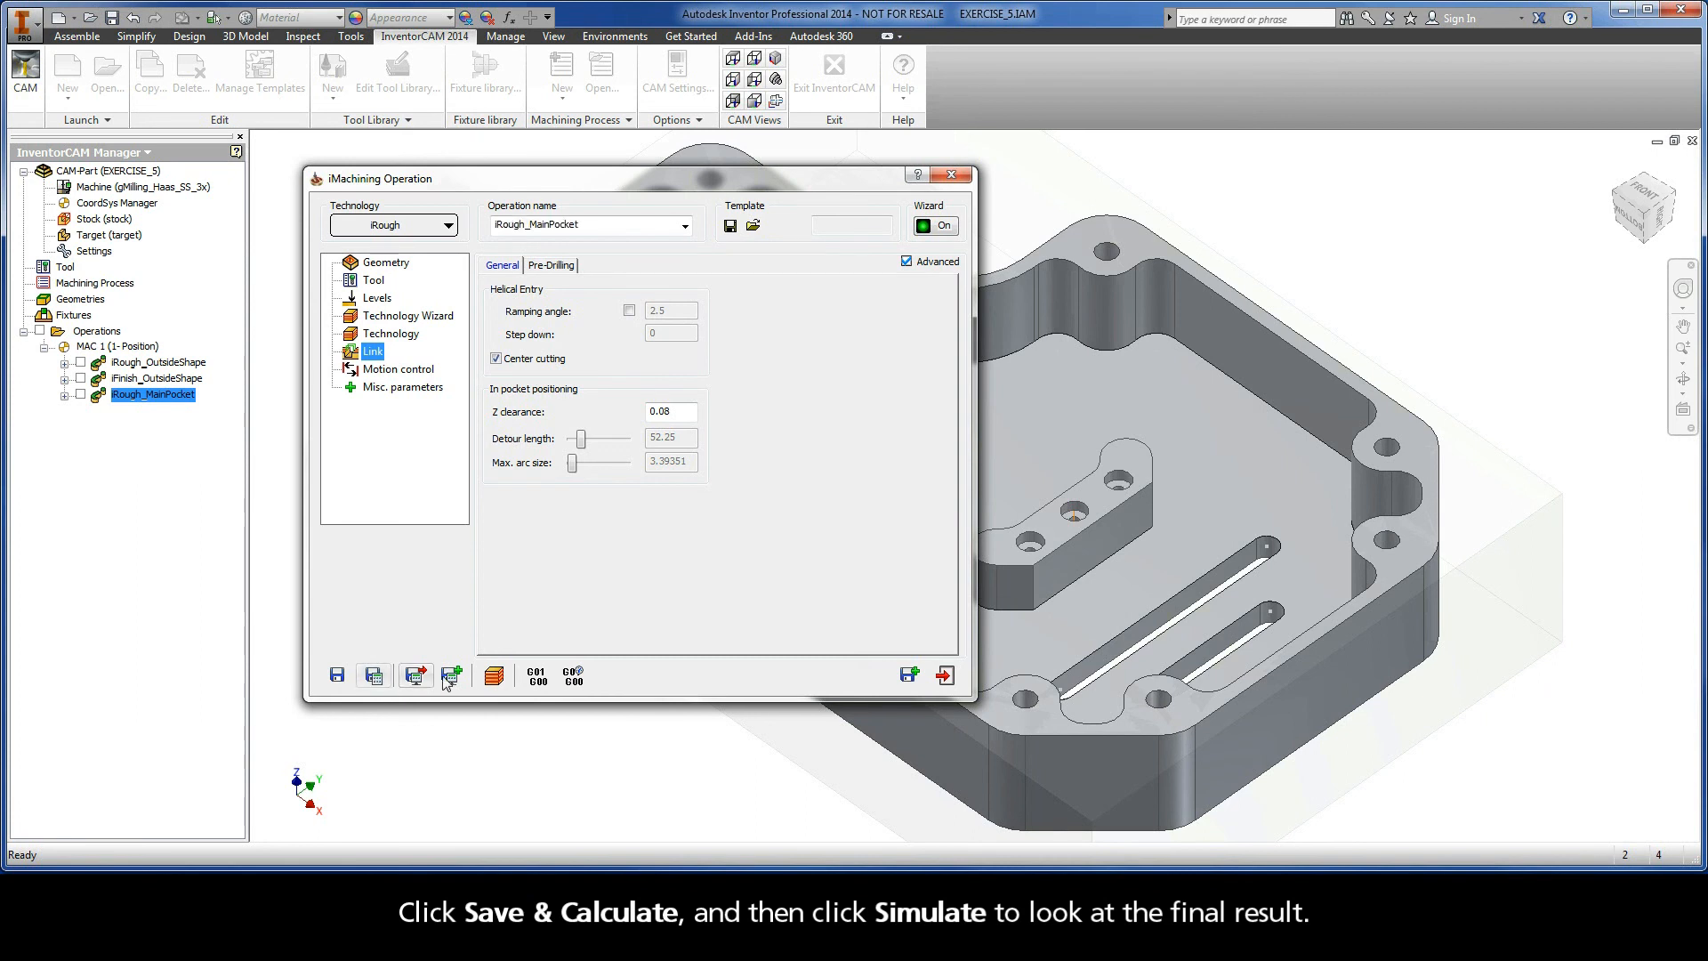
pyautogui.click(493, 676)
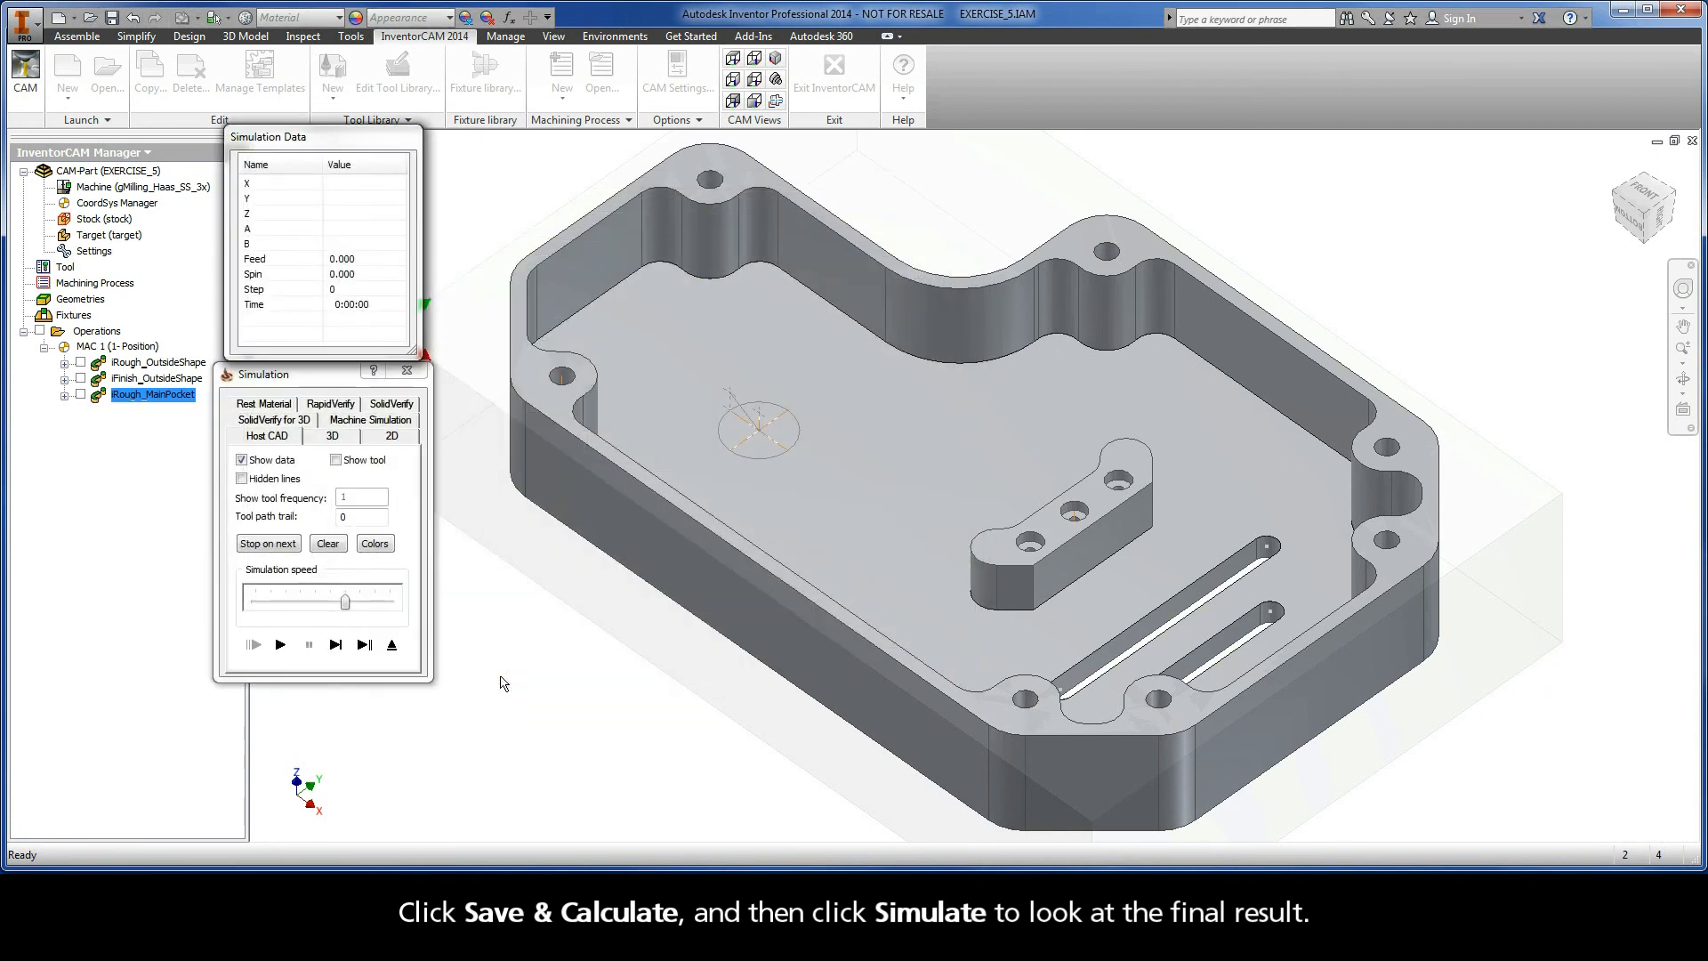
pyautogui.moveTo(346, 602); pyautogui.dragTo(302, 603)
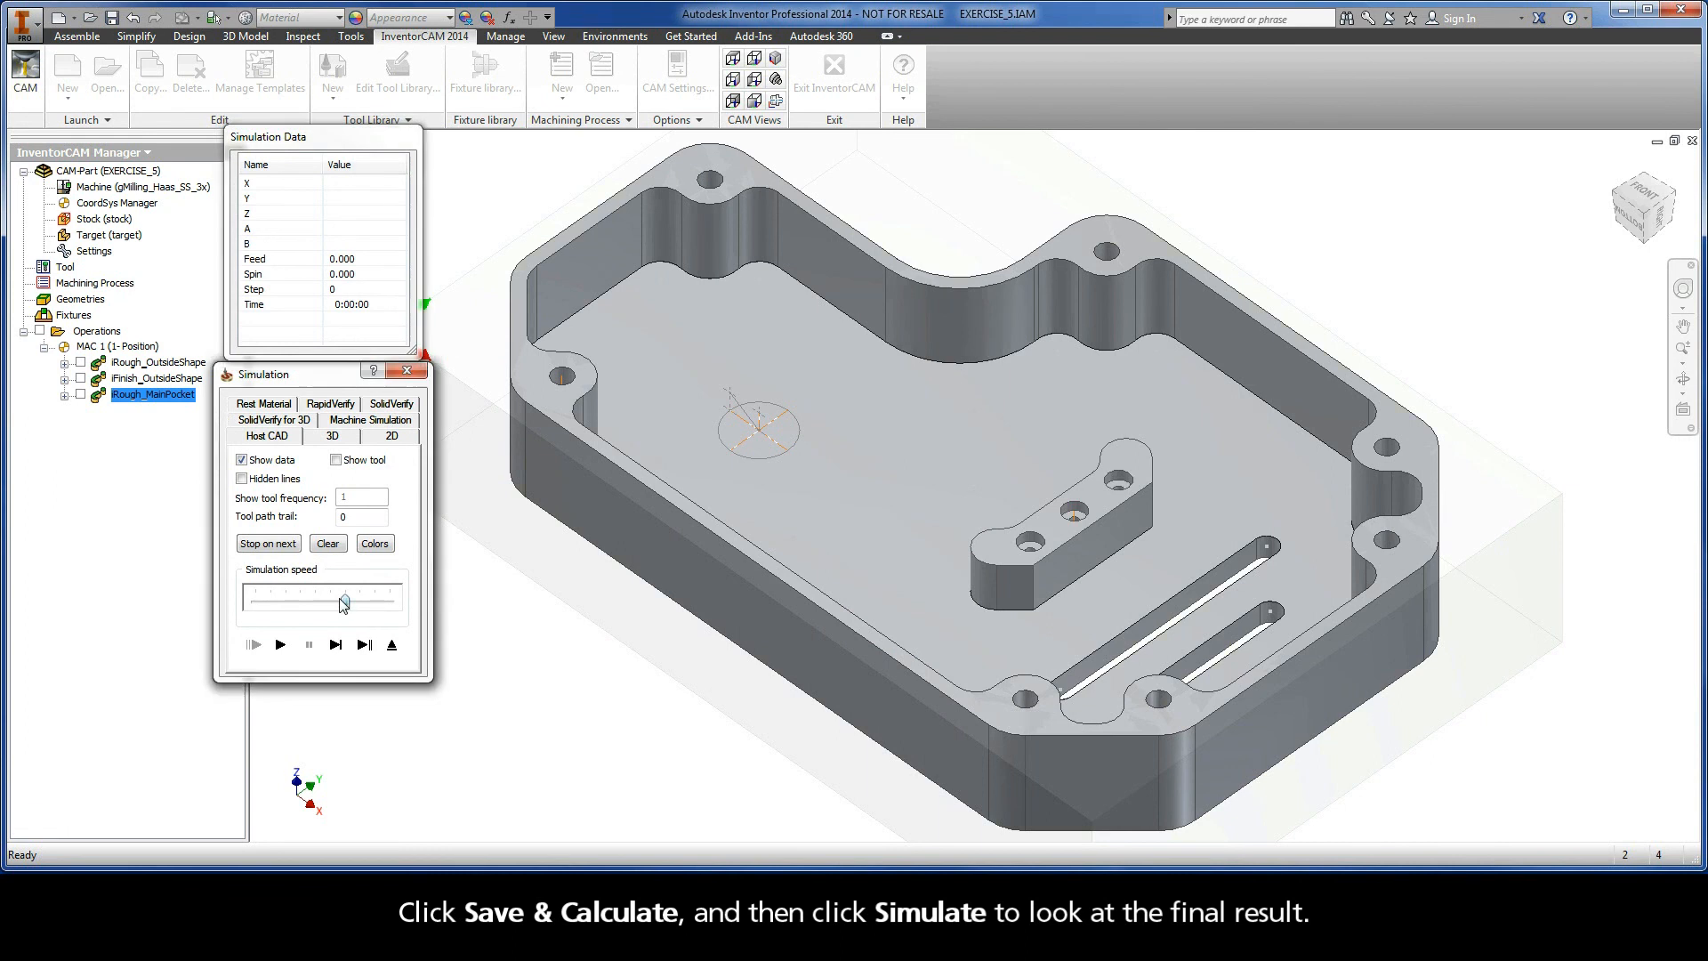
pyautogui.click(280, 646)
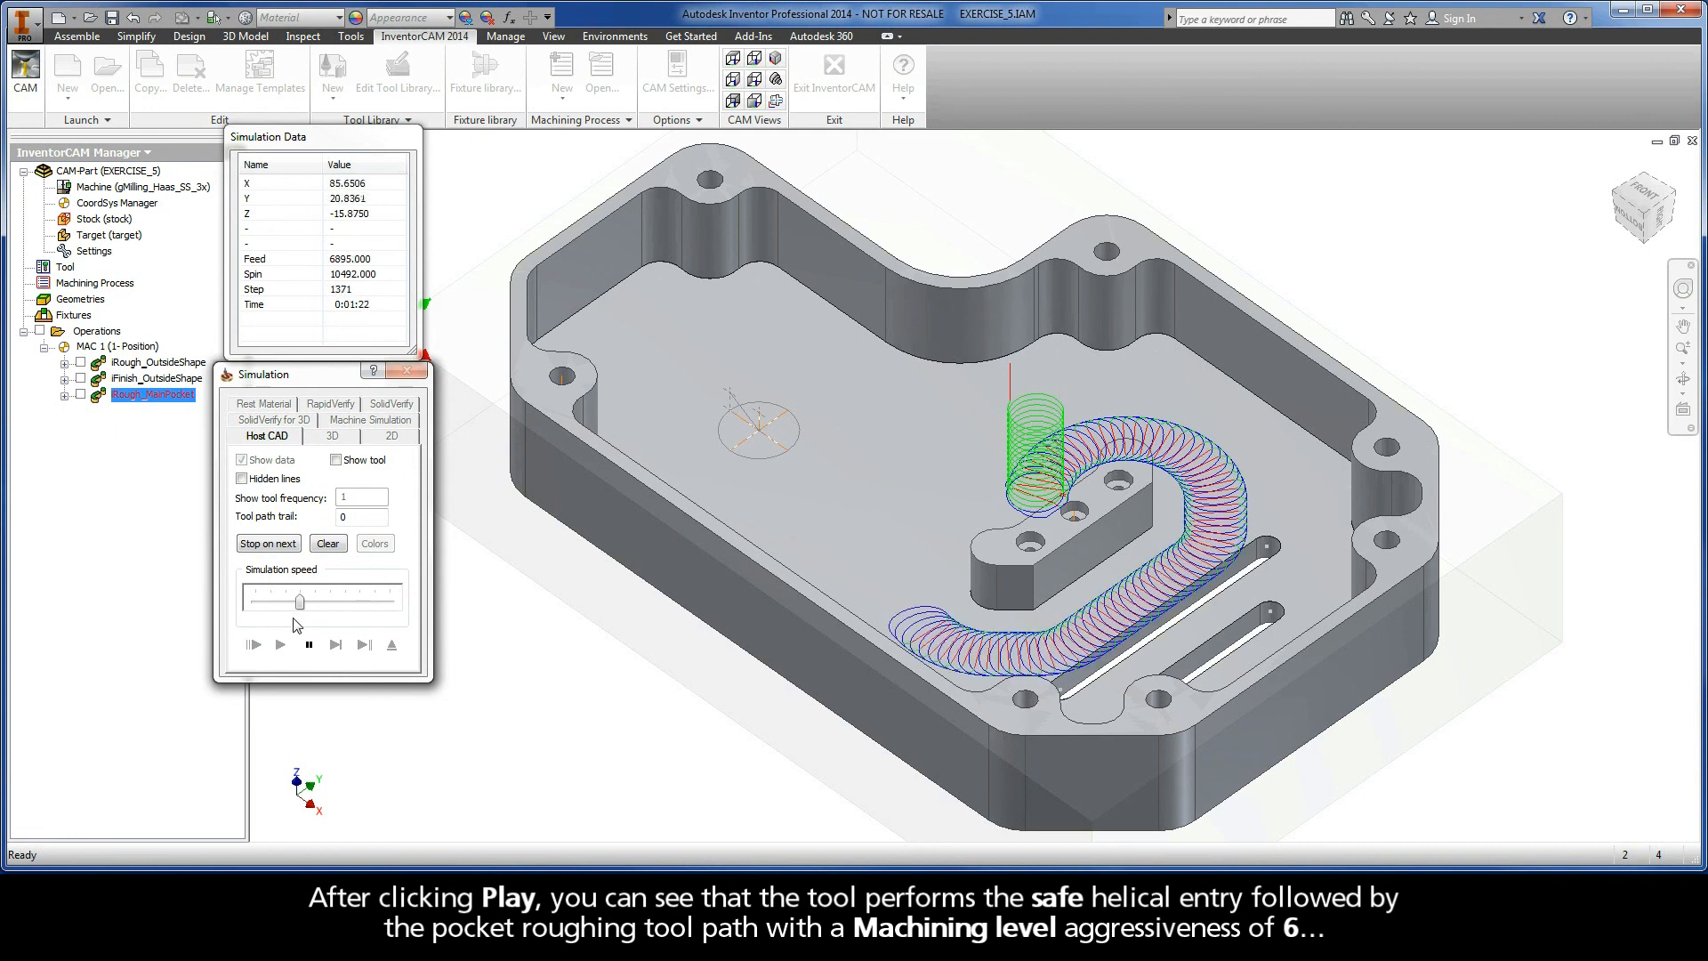
pyautogui.moveTo(299, 605); pyautogui.dragTo(345, 605)
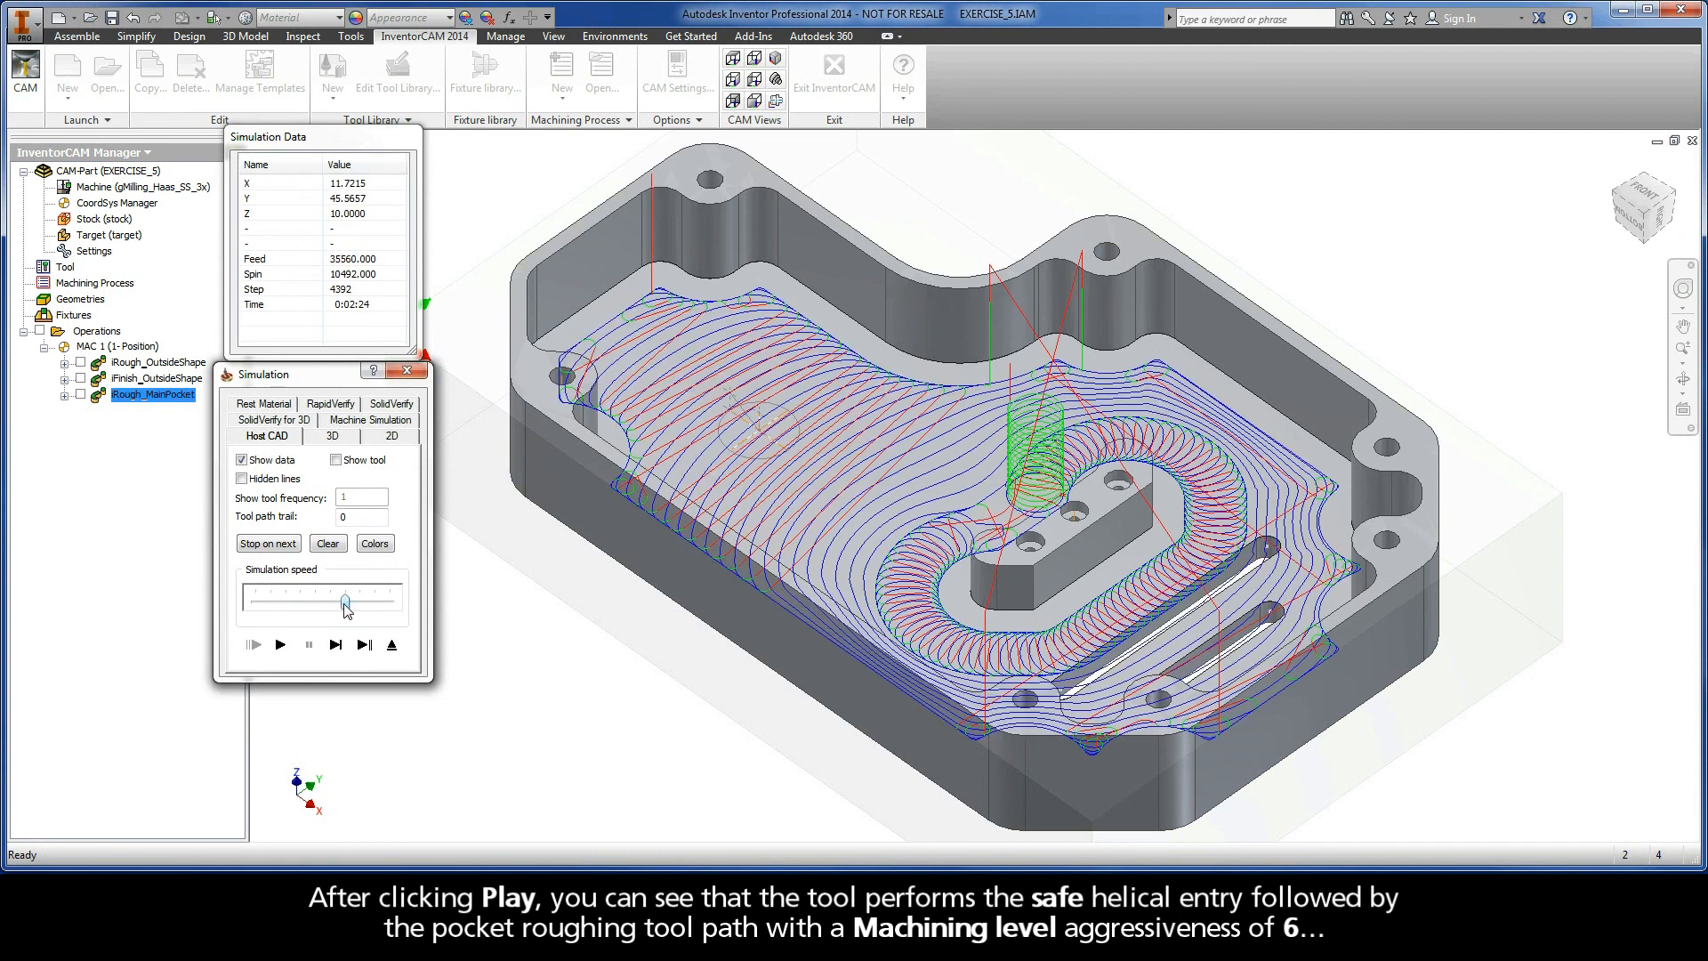
pyautogui.click(394, 647)
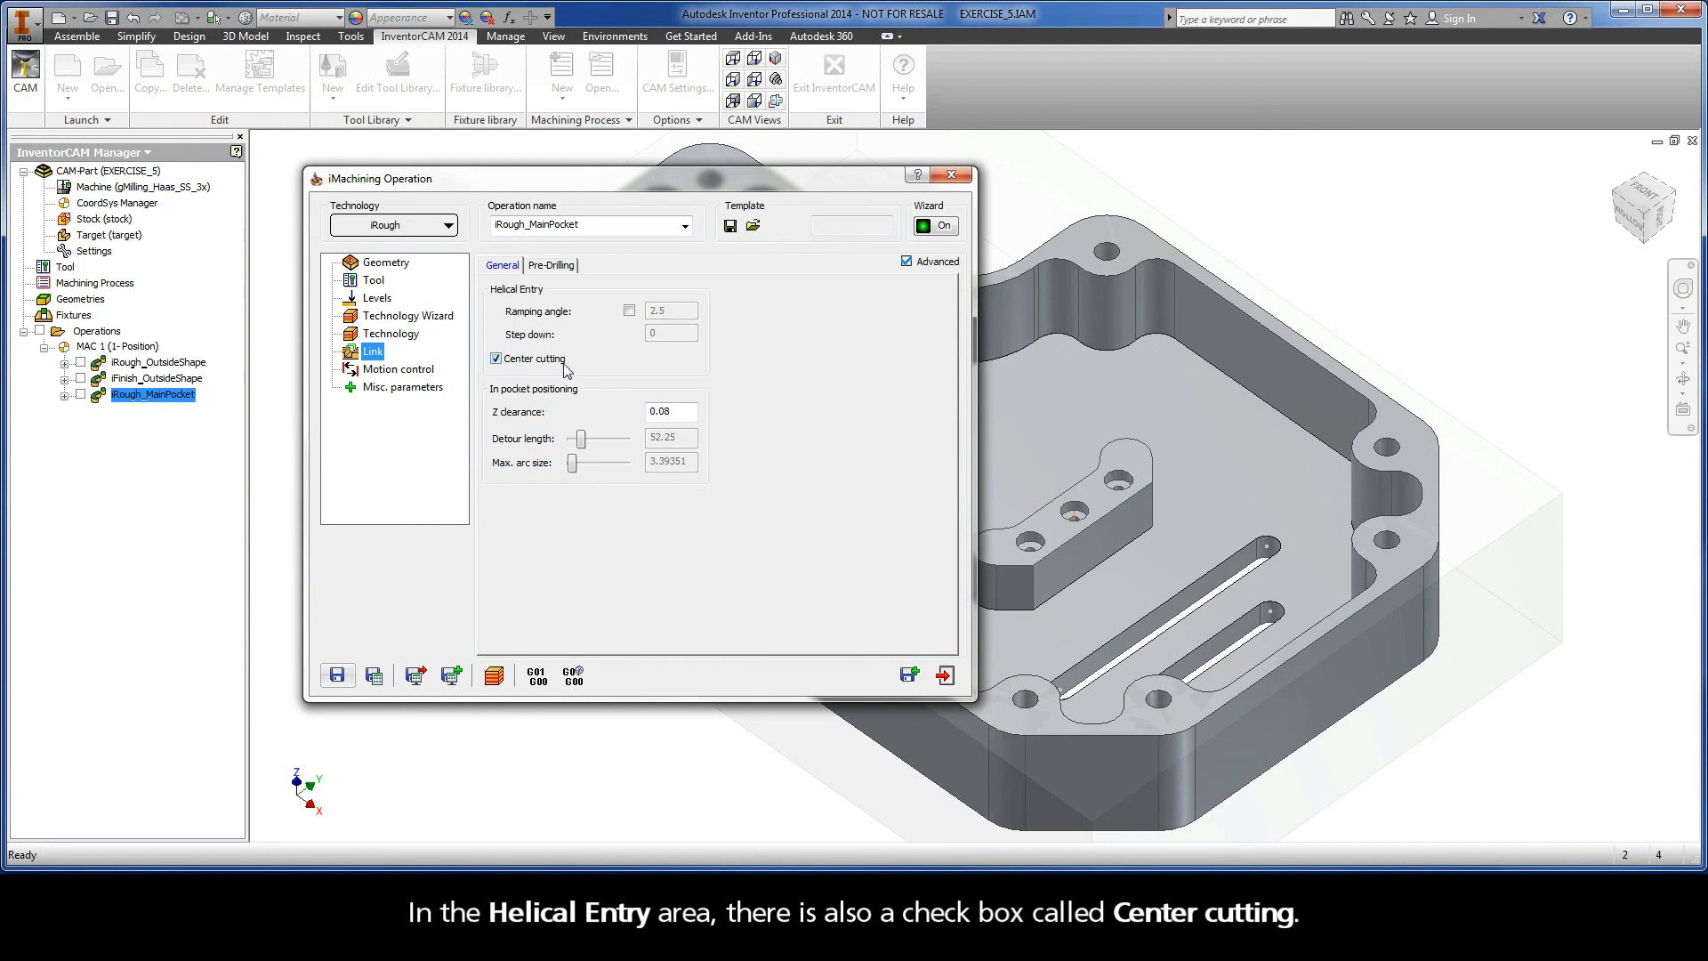
# Step: Disable Center cutting for the helical entry to access its Step down value, and re-enable Center cutting
pyautogui.click(496, 359)
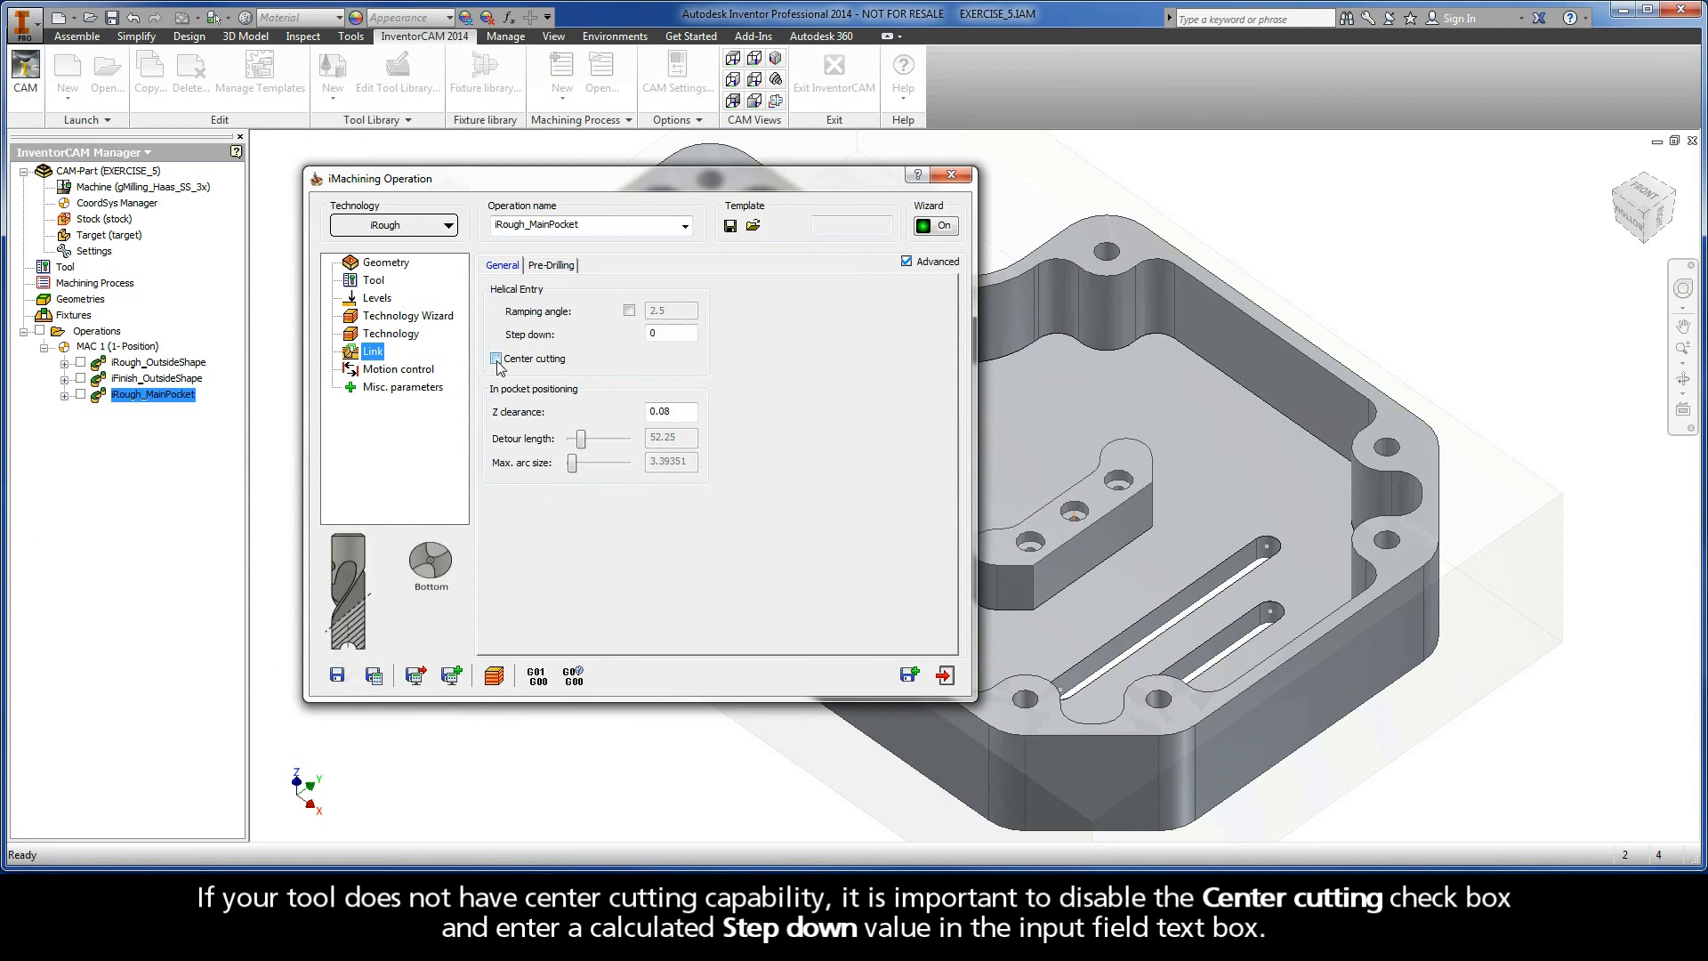
pyautogui.doubleClick(647, 332)
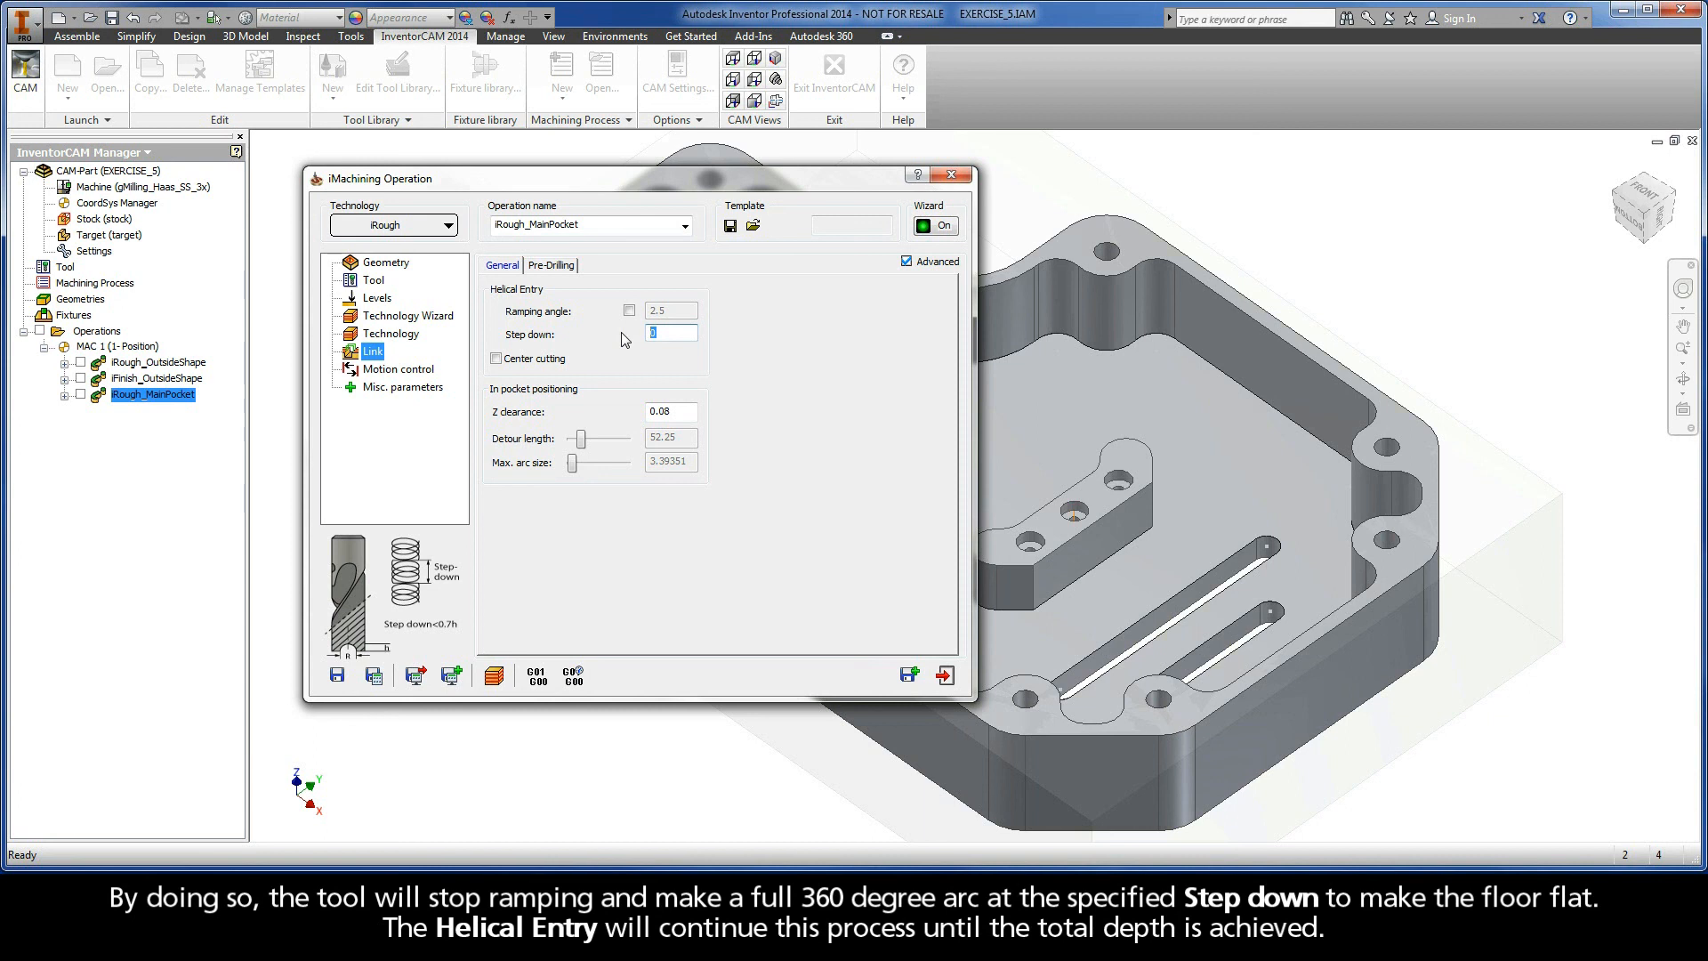
pyautogui.click(497, 359)
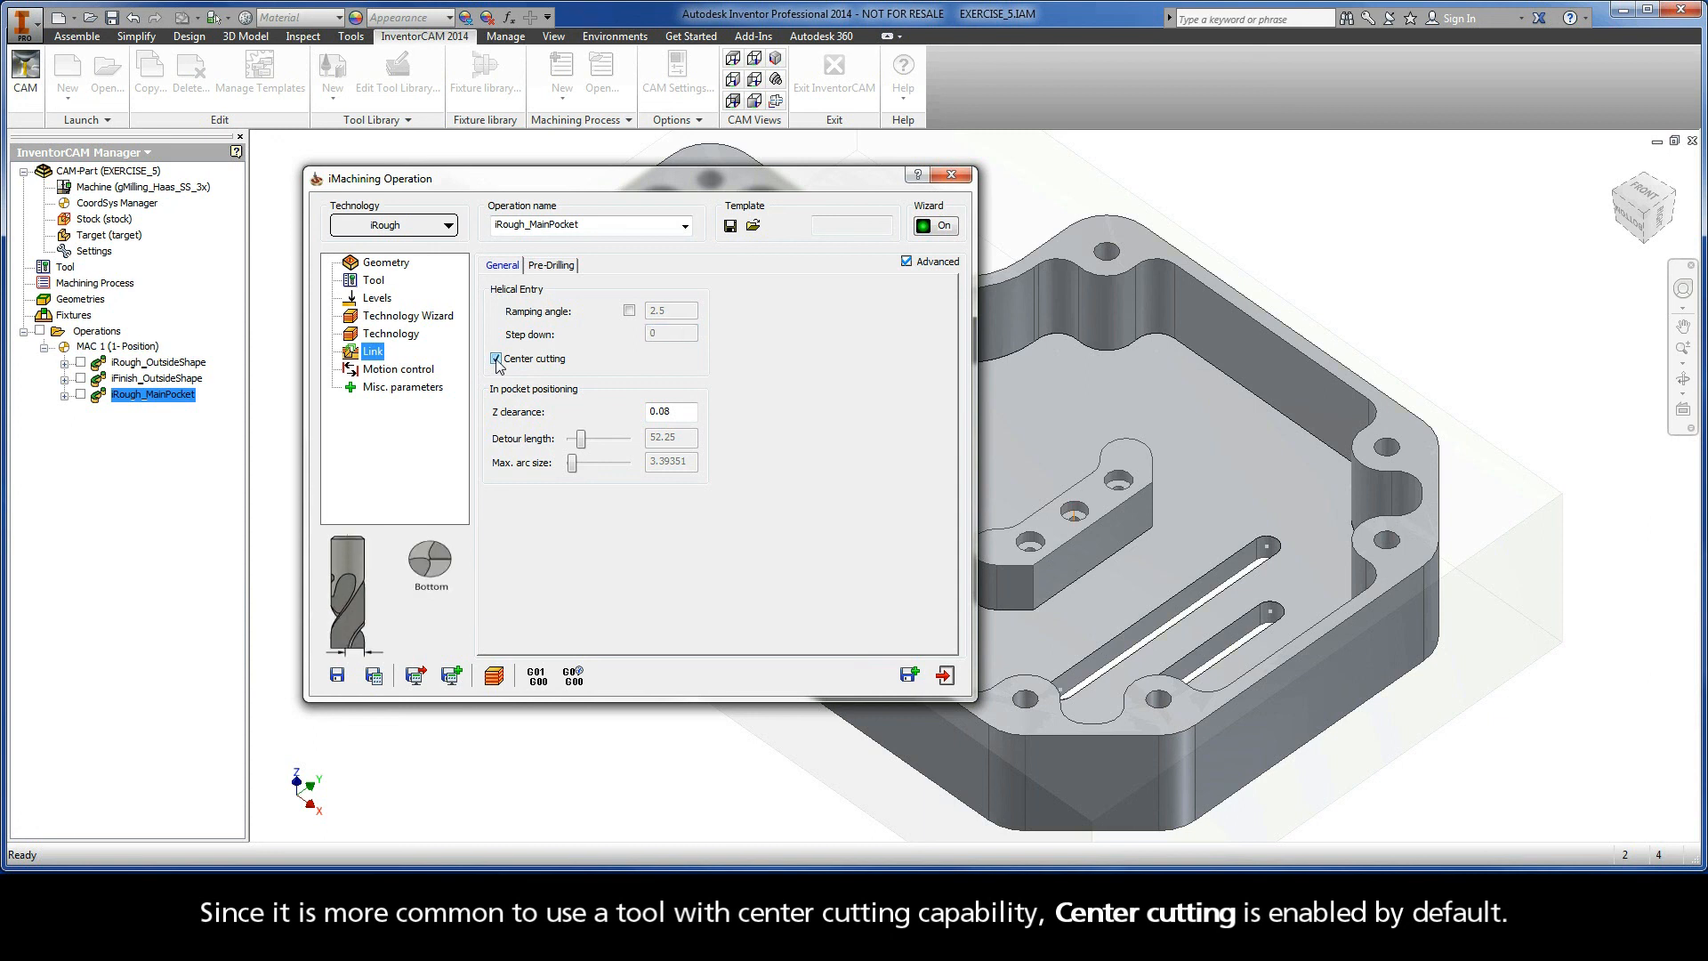